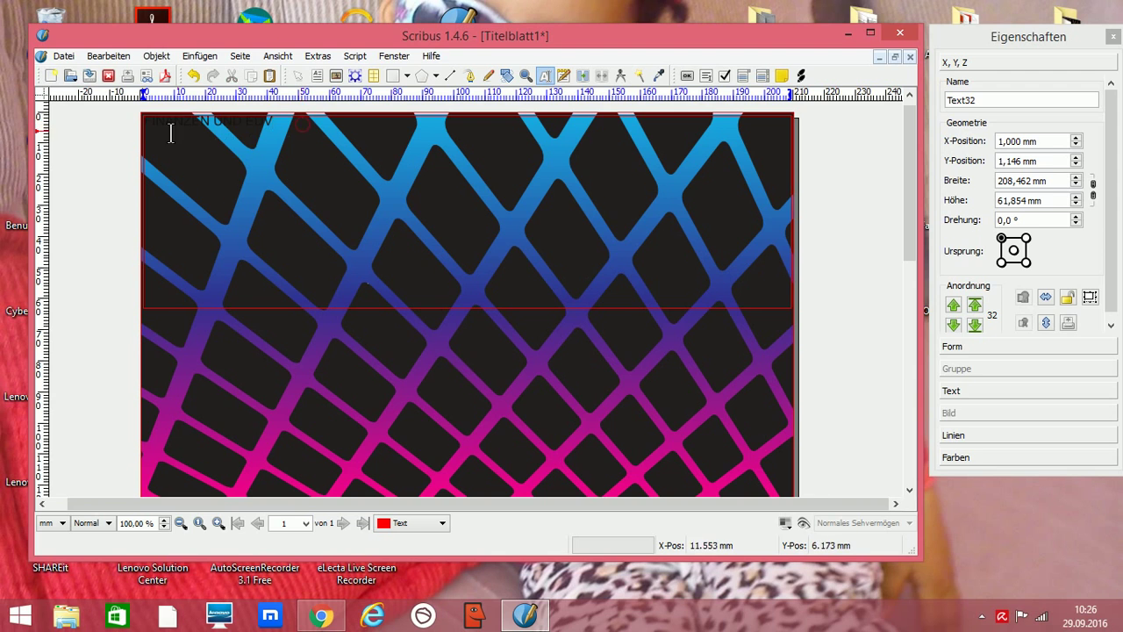
- Select the heading FINANZEN UND EDV and show its text properties
left_click_drag(144, 123, 276, 123)
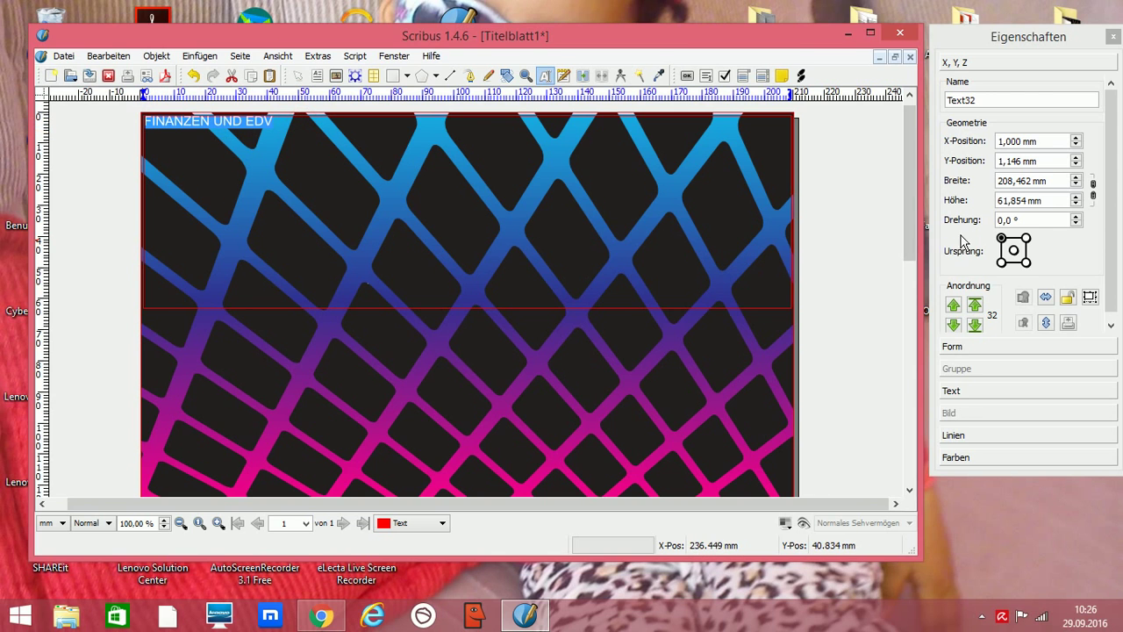
left_click(975, 392)
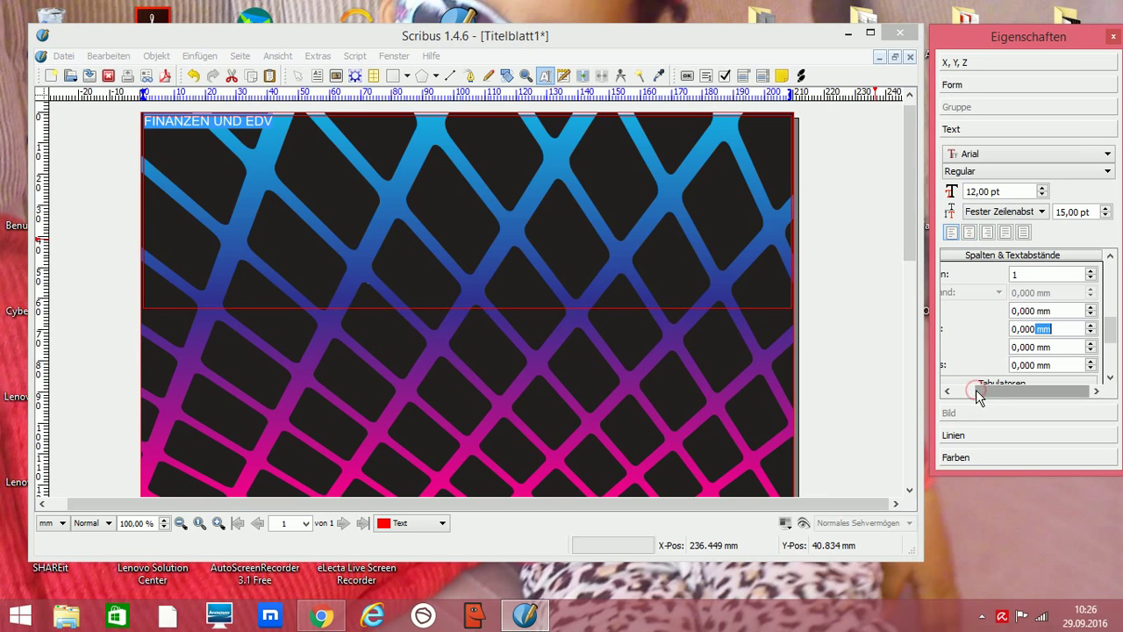
- Try the fonts GungsuhChe, Kalinga, Iskoola Pota and NimbusRomanNo9 on the selected heading
left_click(1107, 154)
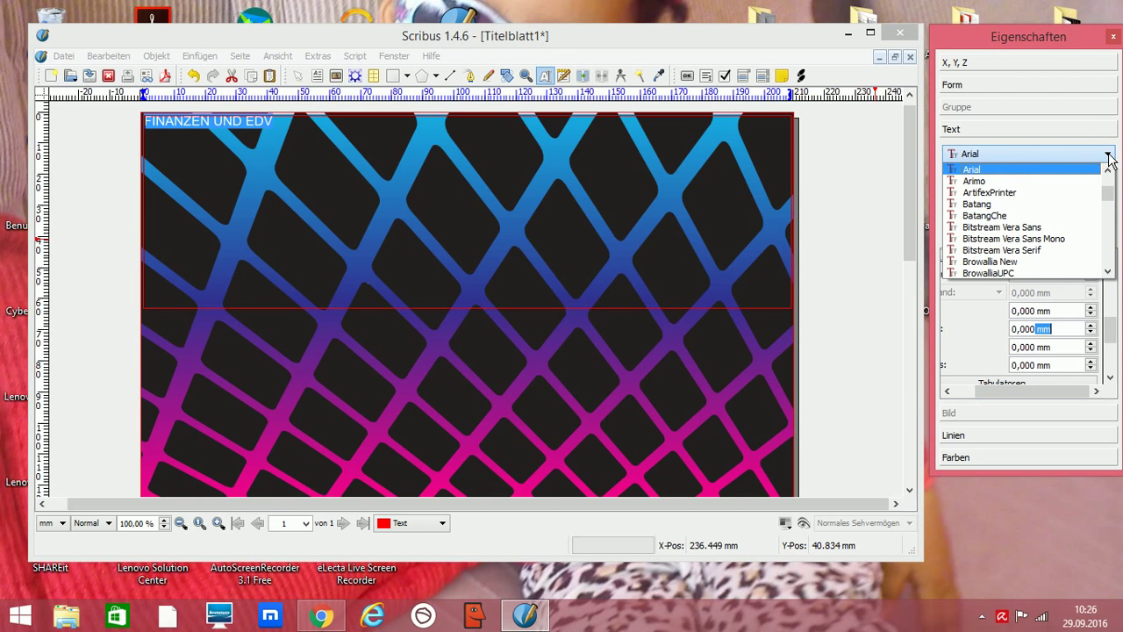
left_click_drag(1107, 197, 1107, 214)
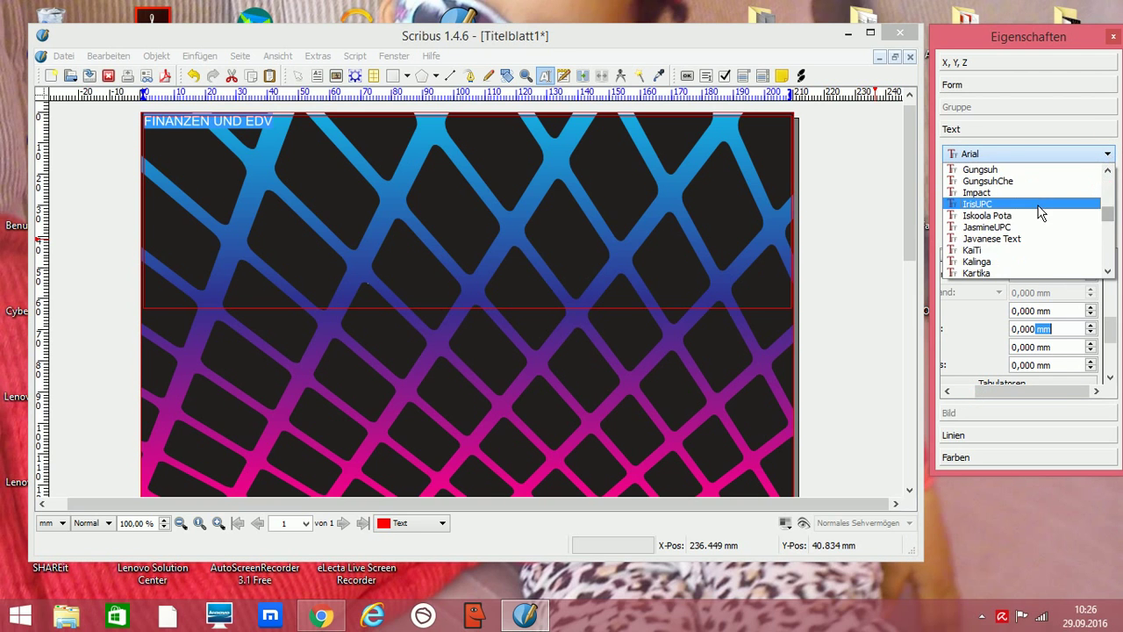
left_click(1000, 182)
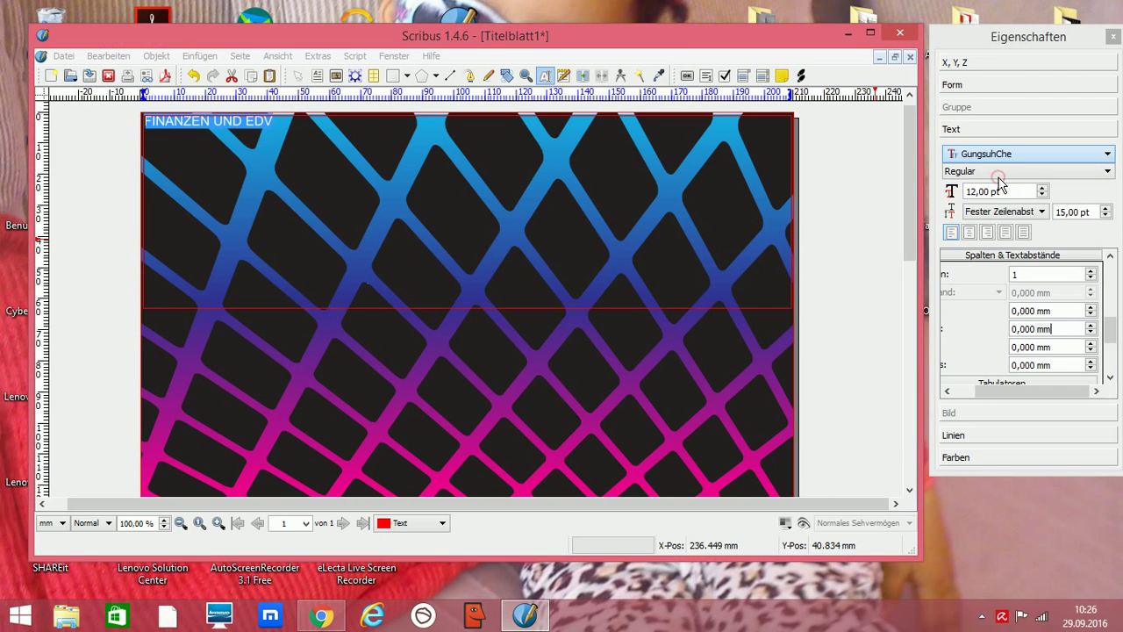
left_click(1107, 154)
left_click(984, 261)
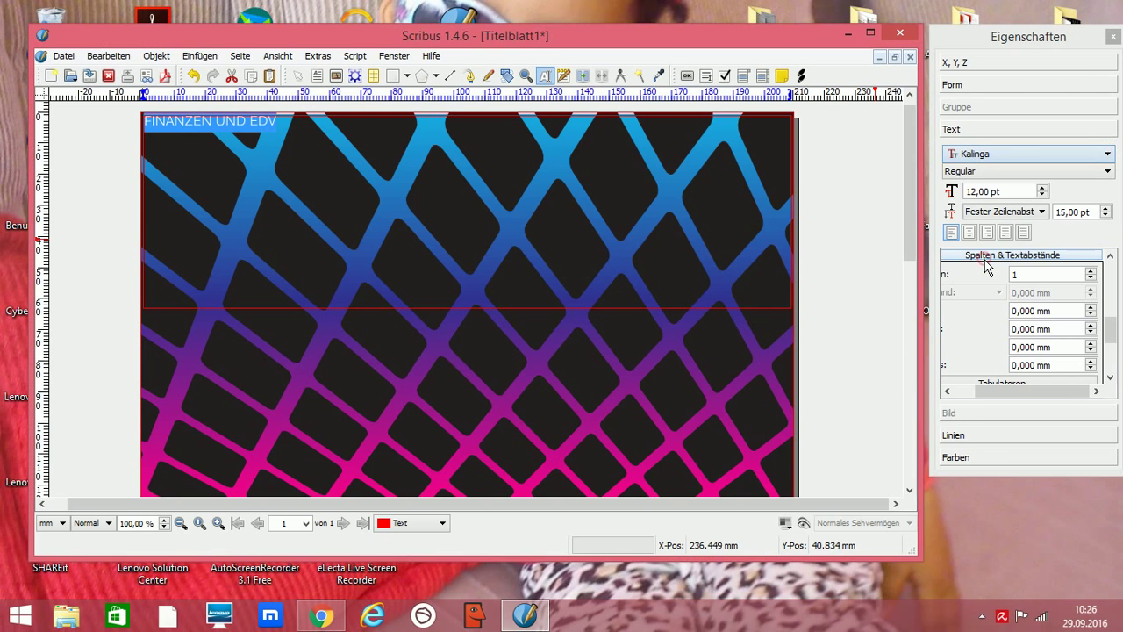
left_click(1108, 155)
left_click(1000, 224)
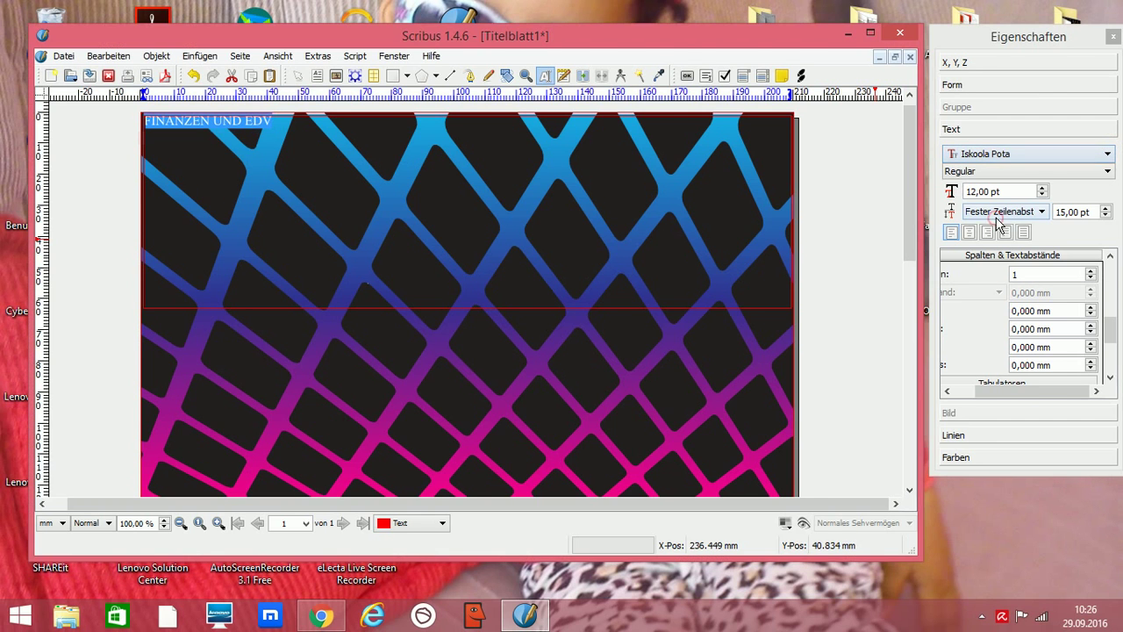
left_click(1108, 156)
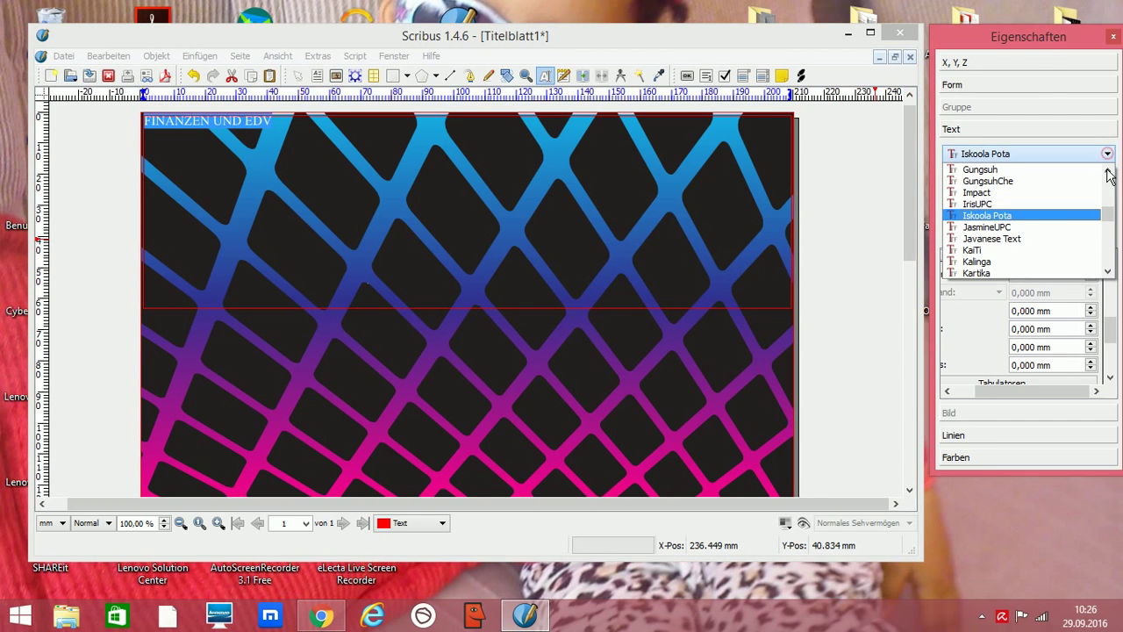
left_click_drag(1108, 209, 1046, 250)
left_click(1045, 242)
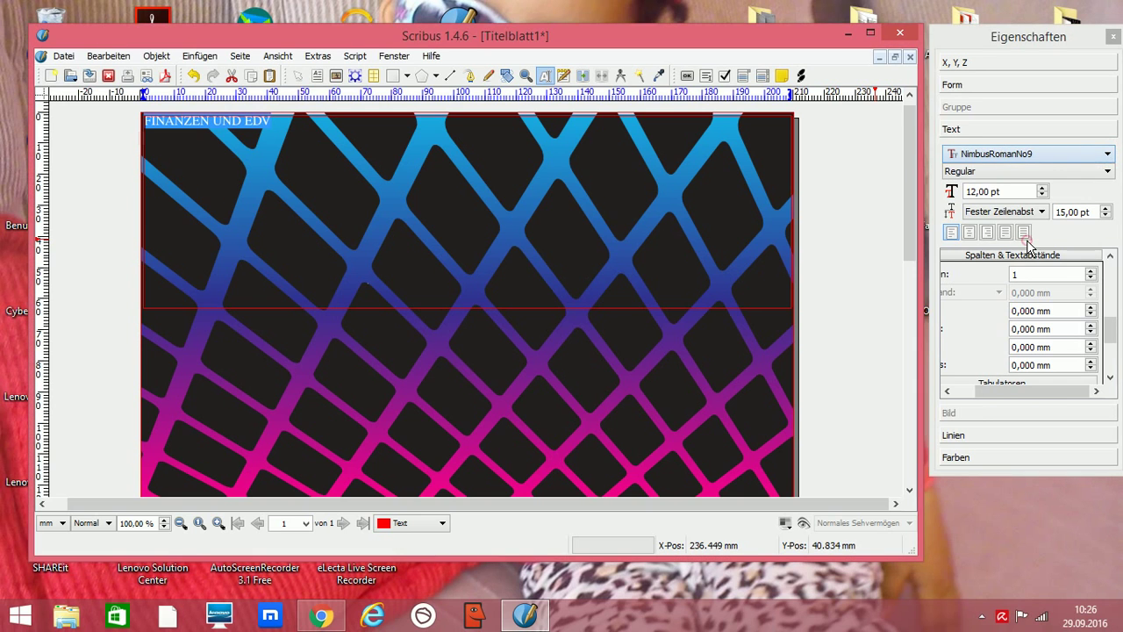
left_click(1108, 172)
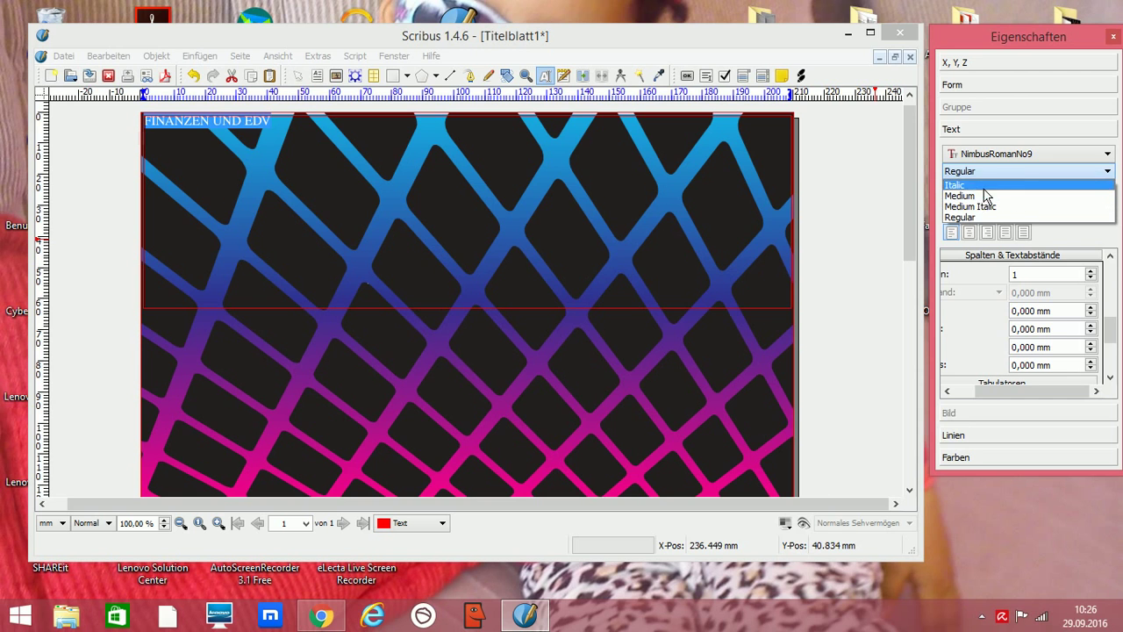
- Set the heading's font to NimbusMono in the Bold style
left_click(1108, 155)
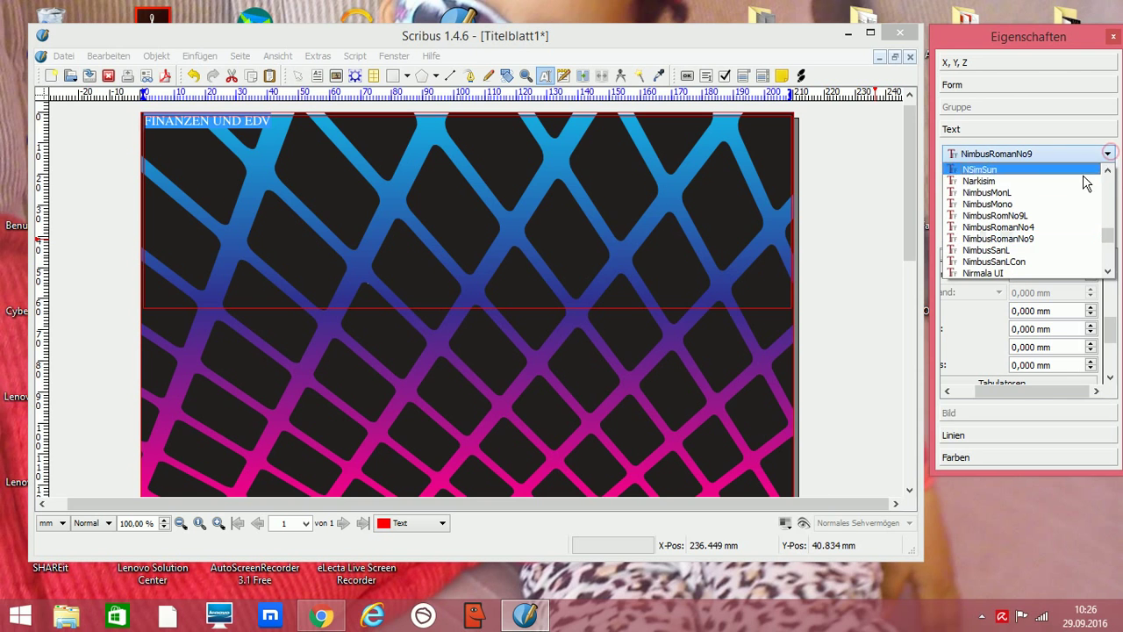
left_click(1088, 201)
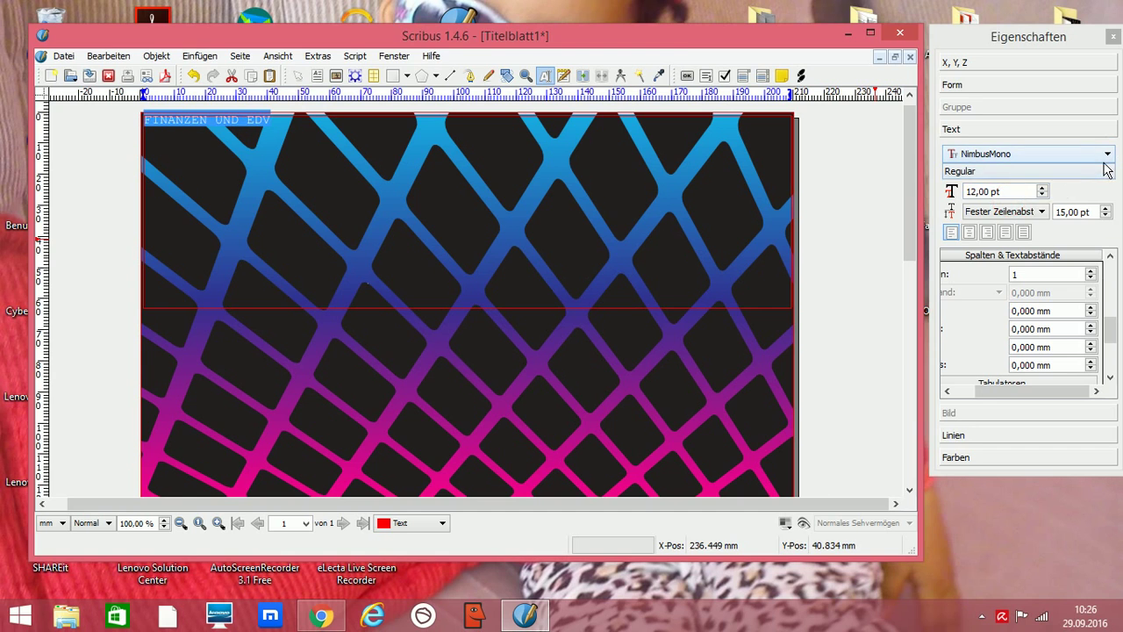
left_click(1108, 173)
left_click(1008, 184)
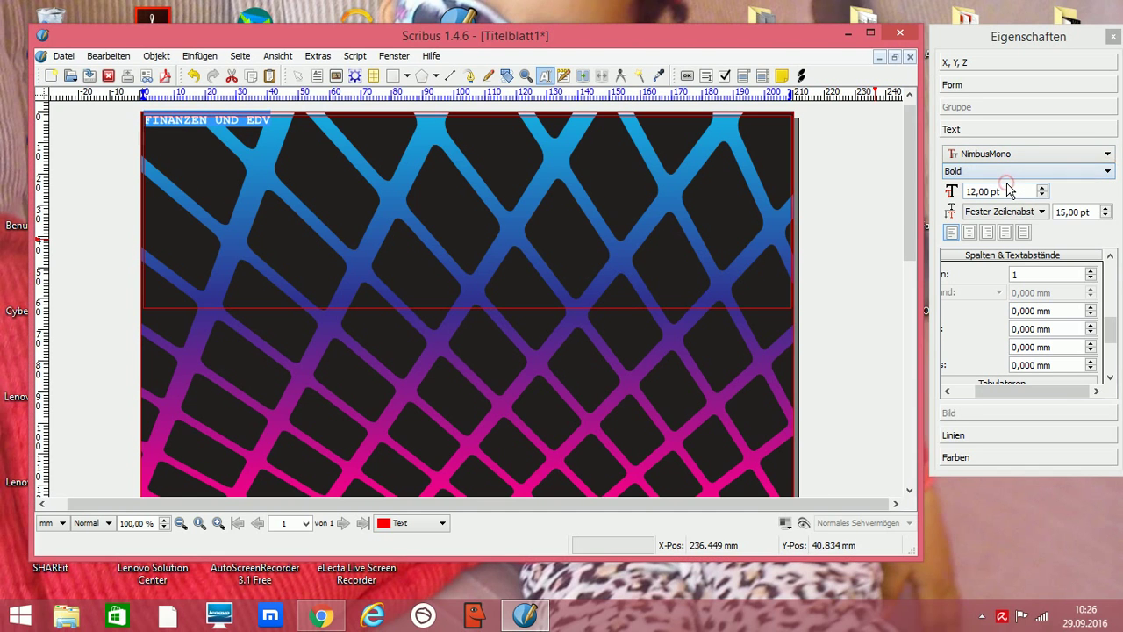
- Increase the heading's font size to 57 pt
left_click(1042, 191)
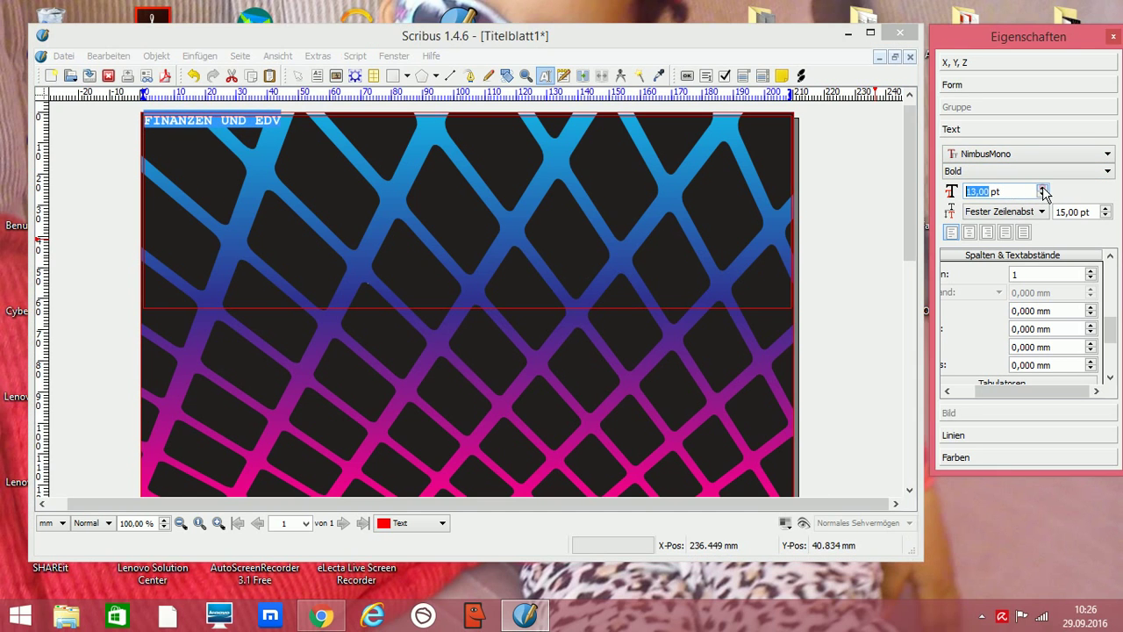
left_click(1043, 191)
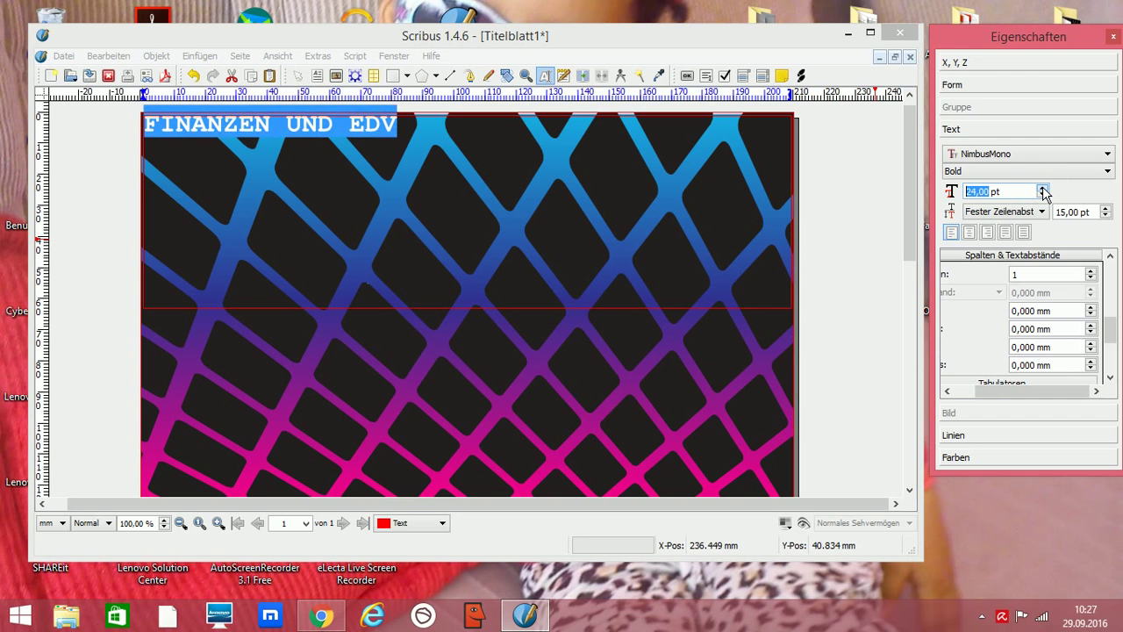
left_click(1042, 191)
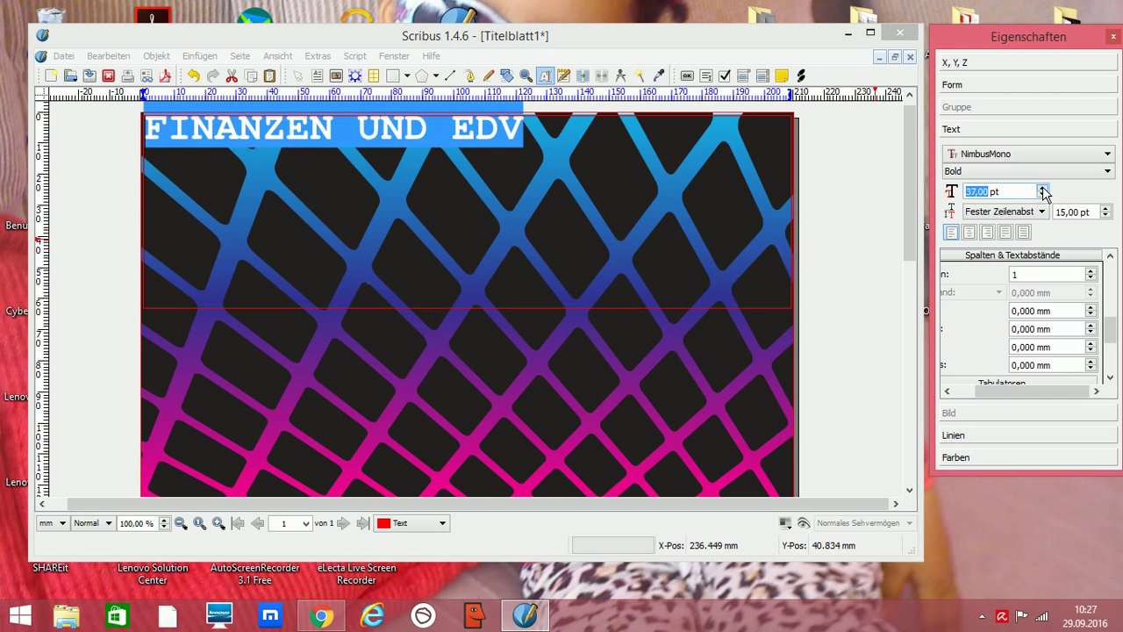
left_click(1042, 190)
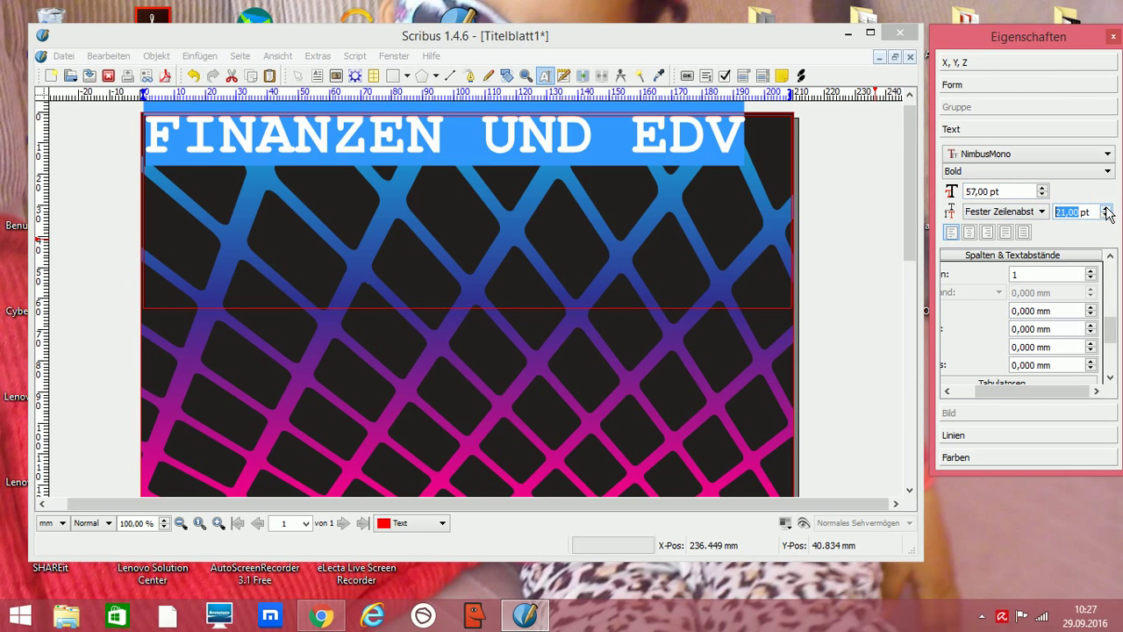
- Break the heading onto a second line before UND and set the fixed line spacing of both lines to 88 pt
left_click(485, 141)
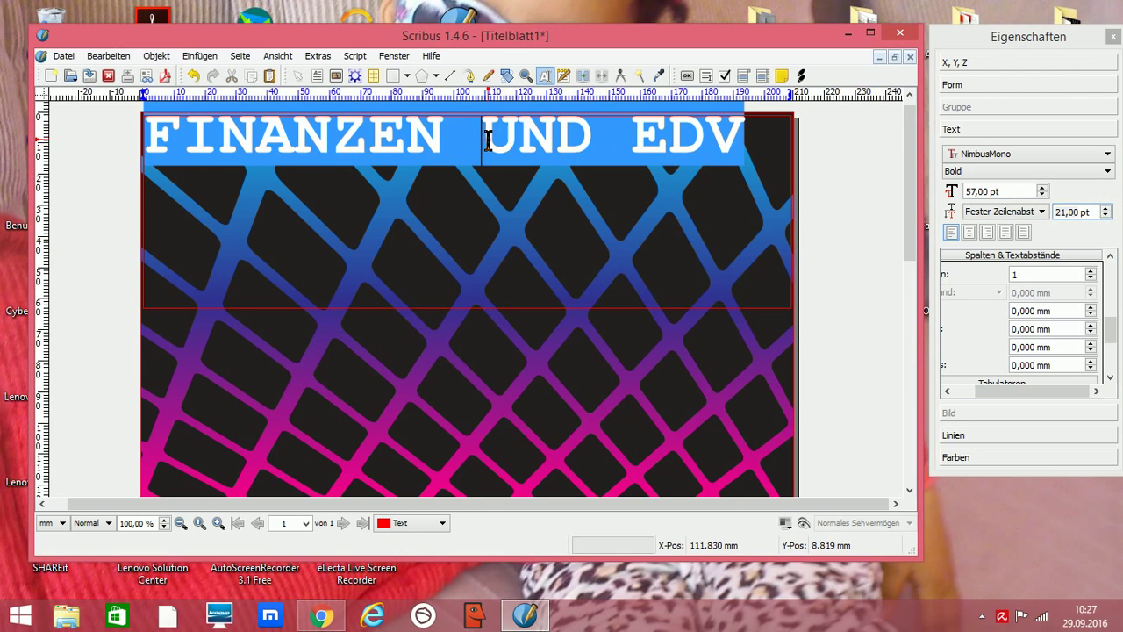
key("Return")
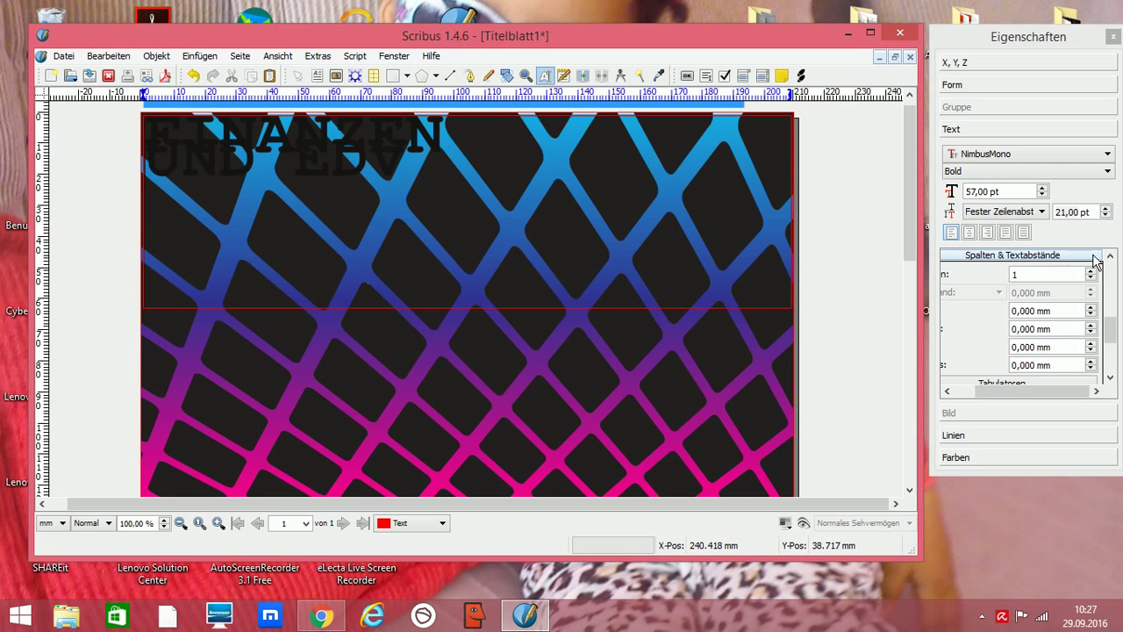
left_click(1106, 211)
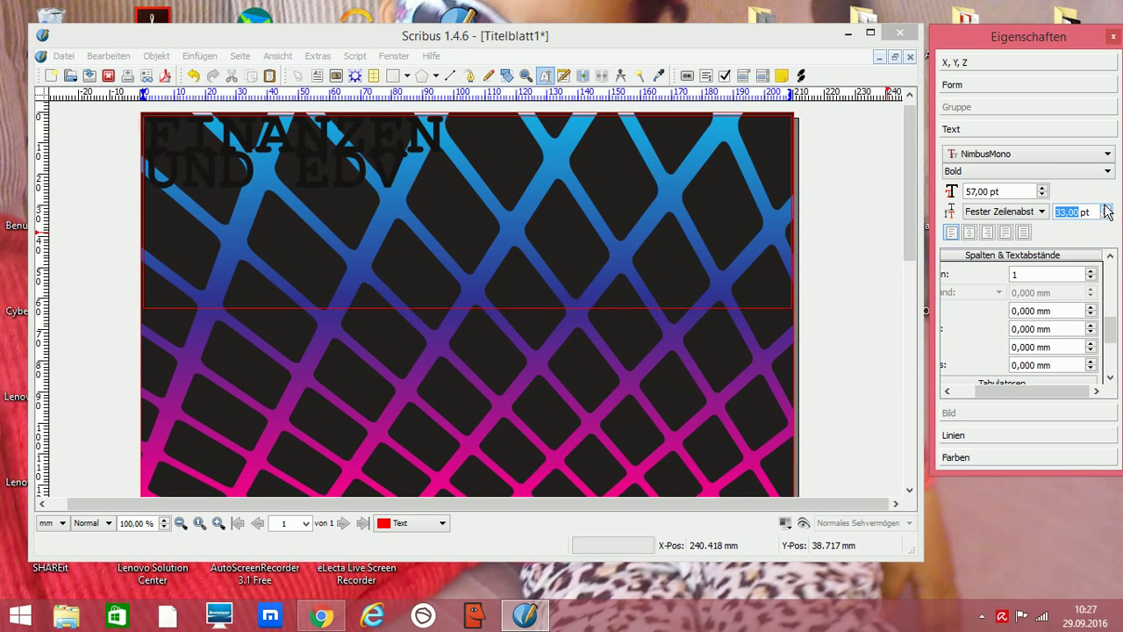
left_click(148, 128)
left_click_drag(148, 128, 408, 180)
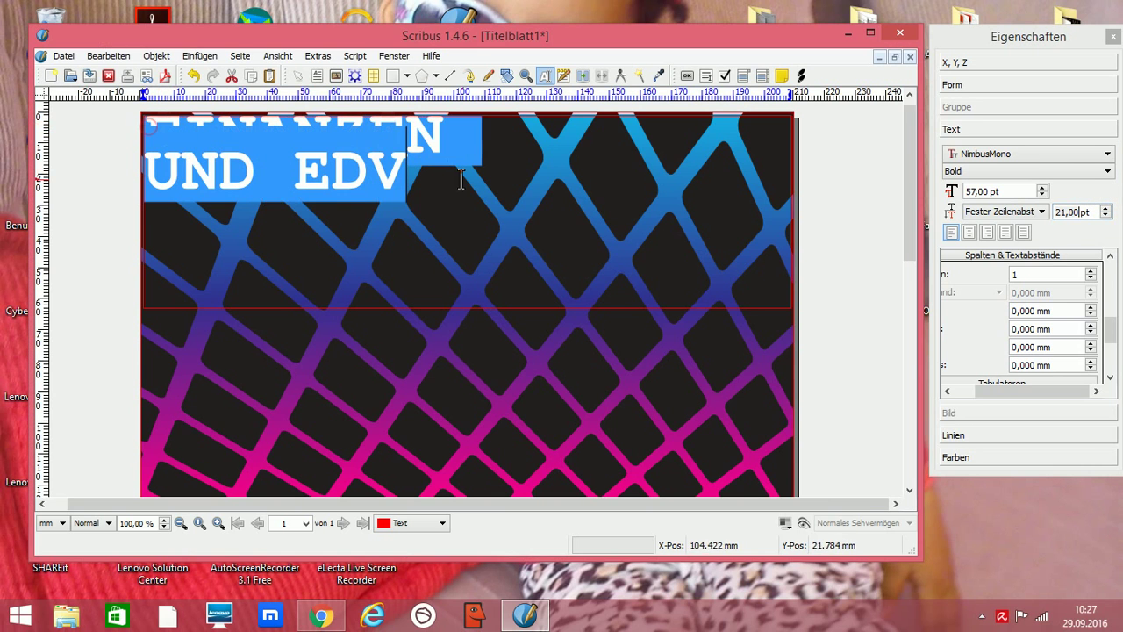
left_click(1105, 212)
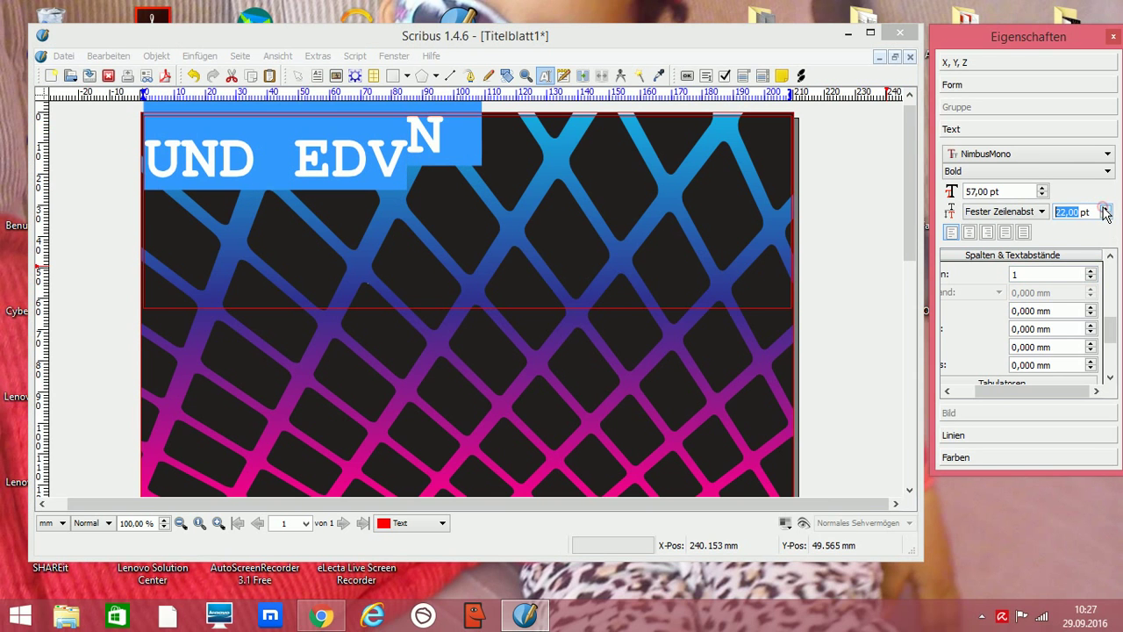
left_click_drag(1105, 212, 1104, 212)
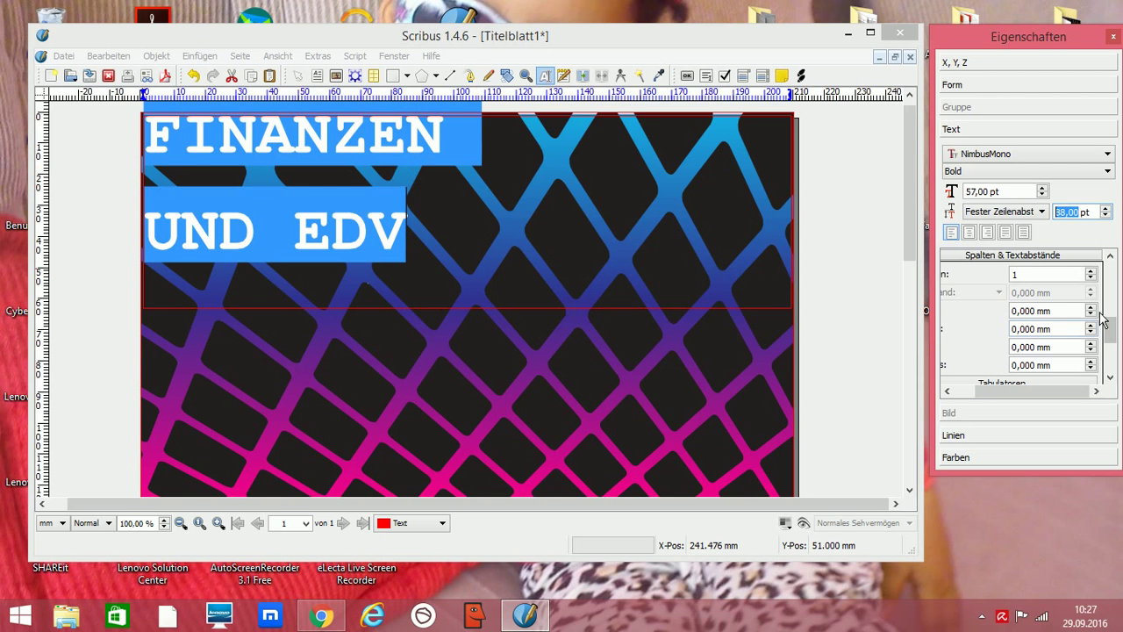
- Set the text frame's top text distance to 10 mm and its bottom distance to 4 mm
left_click_drag(1061, 393, 1046, 392)
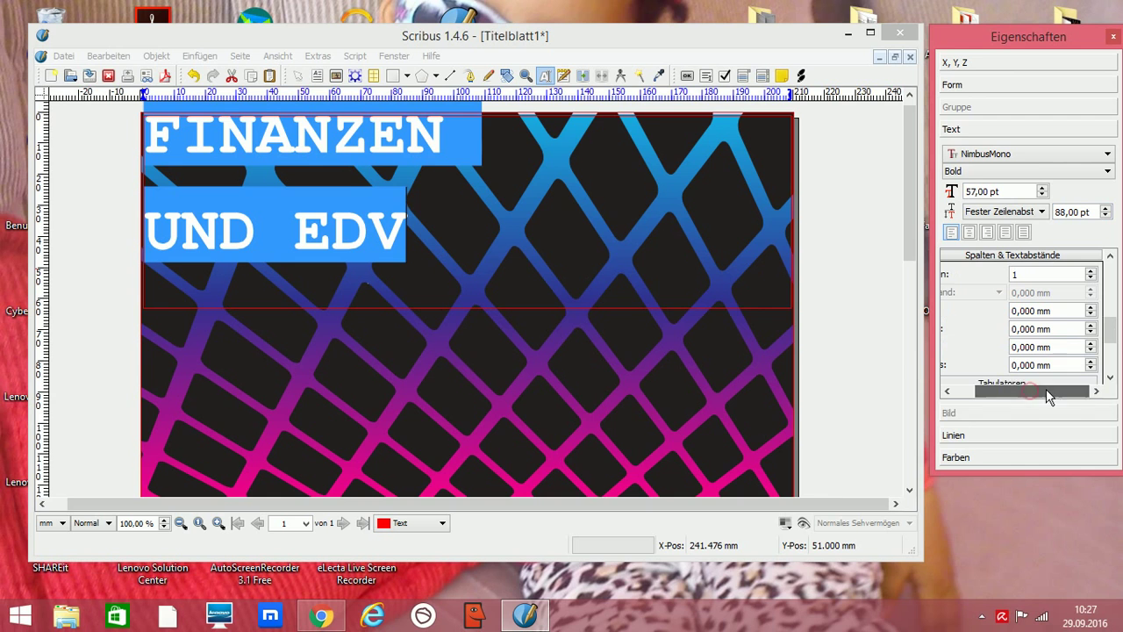
left_click(1092, 308)
left_click(1092, 309)
left_click(1092, 309)
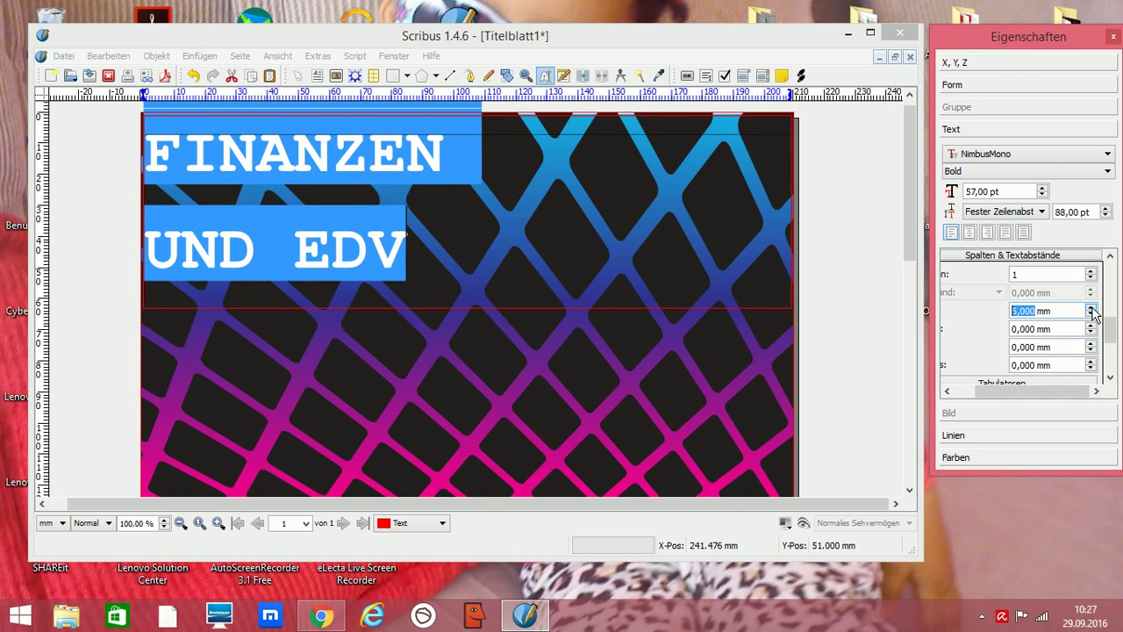
left_click(1092, 309)
left_click(1092, 309)
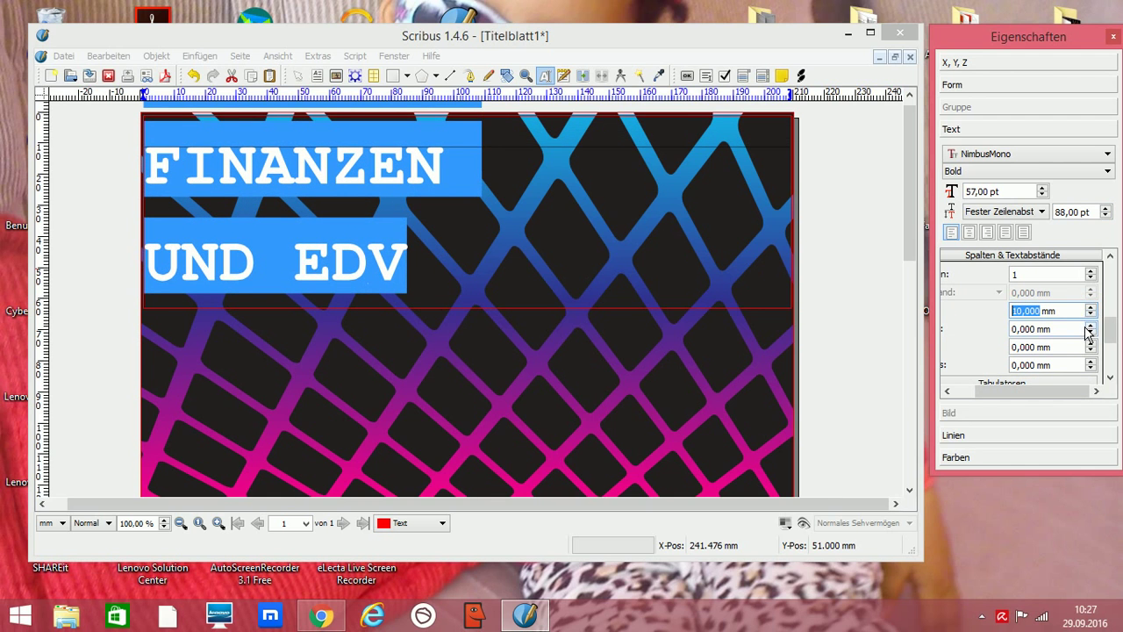
left_click(1091, 328)
left_click(1091, 327)
left_click(1091, 327)
left_click(1091, 328)
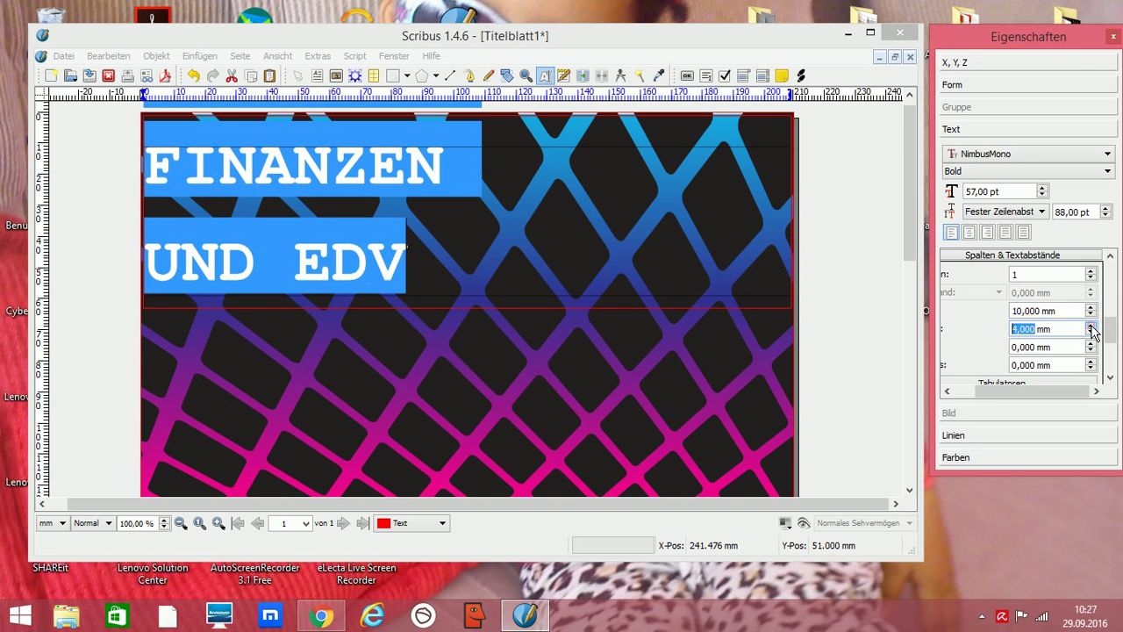
- Set the text frame's left text distance to 22 mm
left_click(1092, 349)
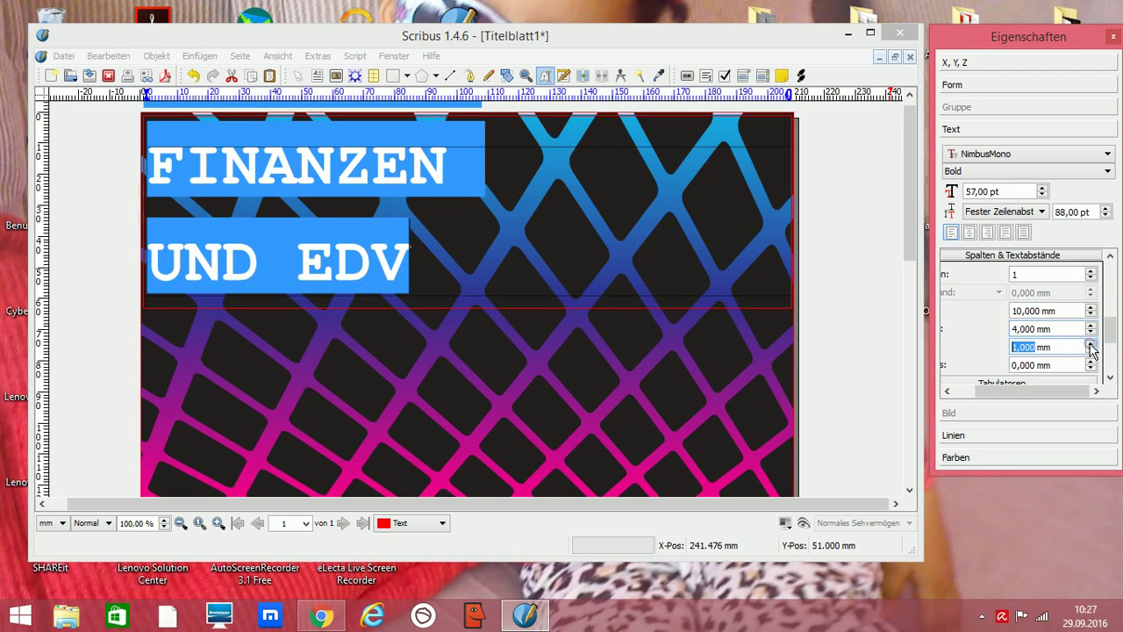
left_click(1092, 348)
left_click(1093, 349)
left_click(1092, 348)
left_click(1092, 349)
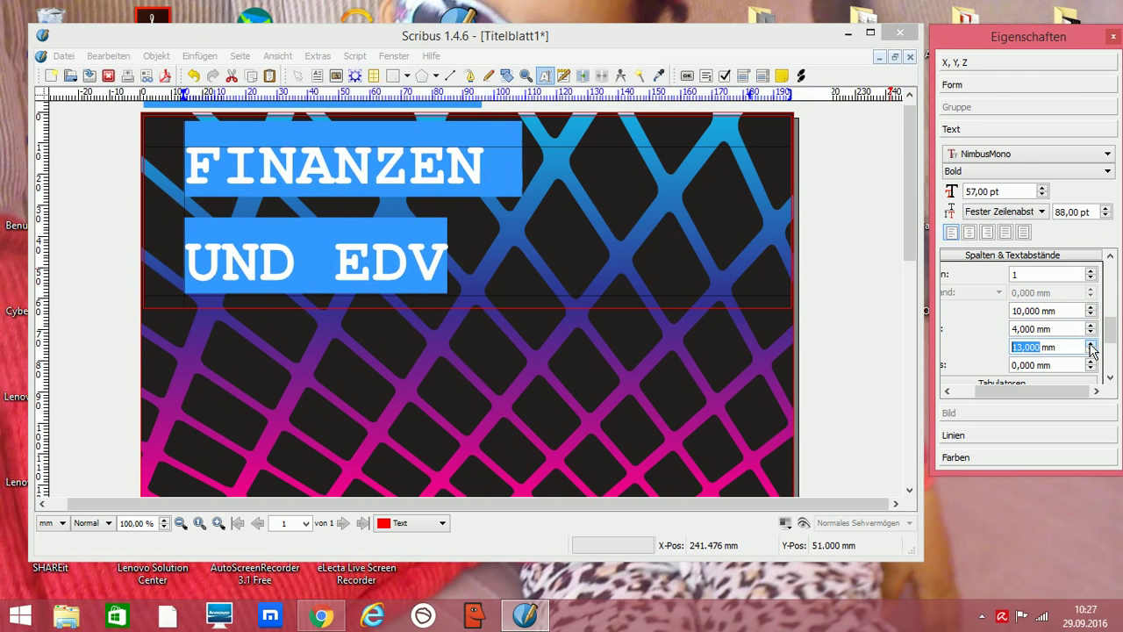
left_click(1093, 348)
left_click(1092, 349)
left_click(1092, 348)
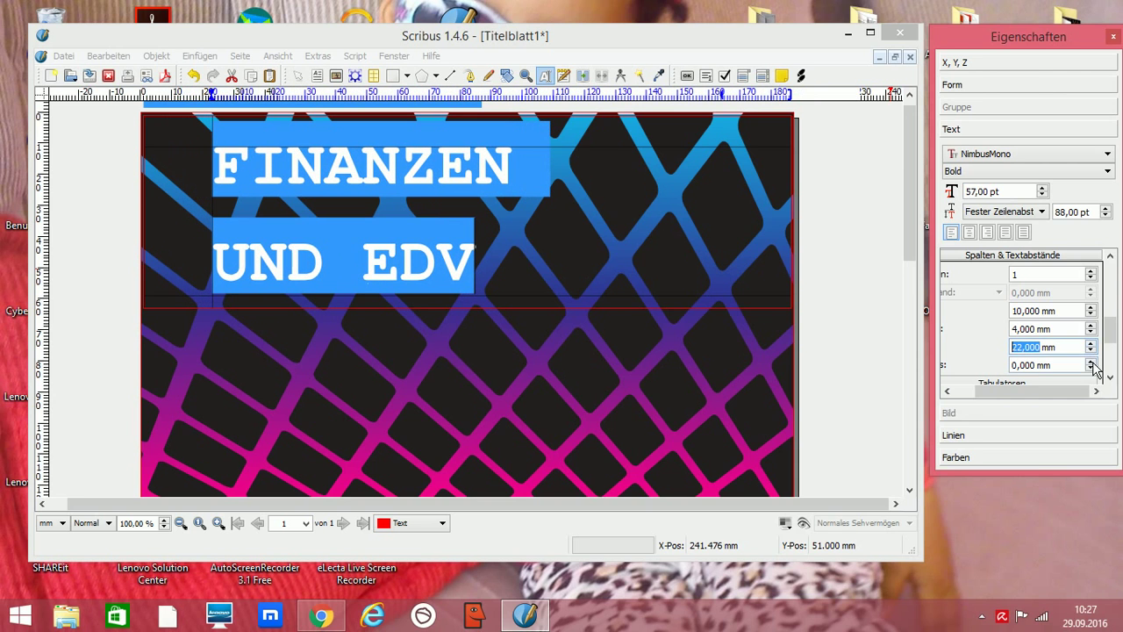
- Set the text frame's right text distance to 19 mm
left_click(1092, 365)
left_click(1093, 365)
left_click(1092, 364)
left_click(1093, 365)
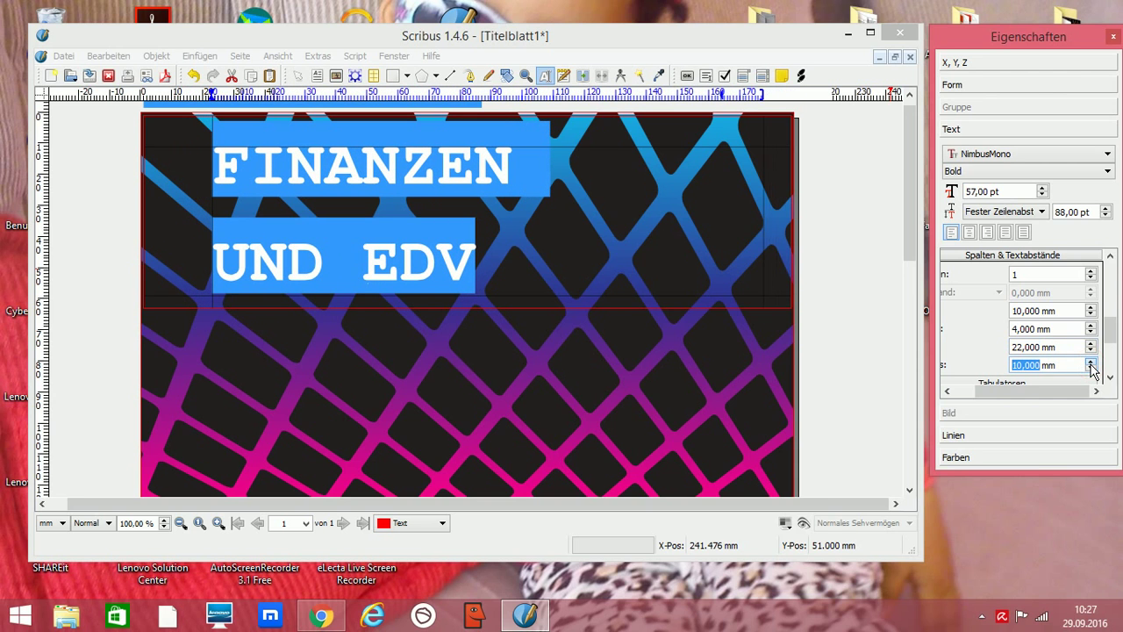
left_click(1092, 365)
left_click(1092, 365)
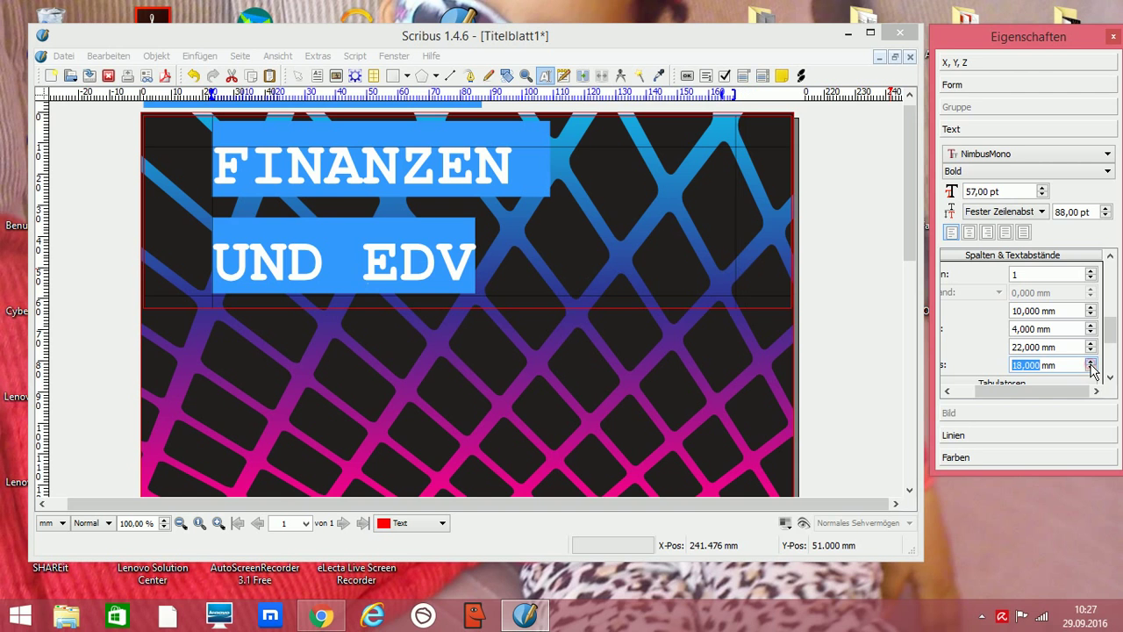
- Fill the heading's text frame with green FromSVG#16a152 and change the fill to a radial gradient
left_click(566, 226)
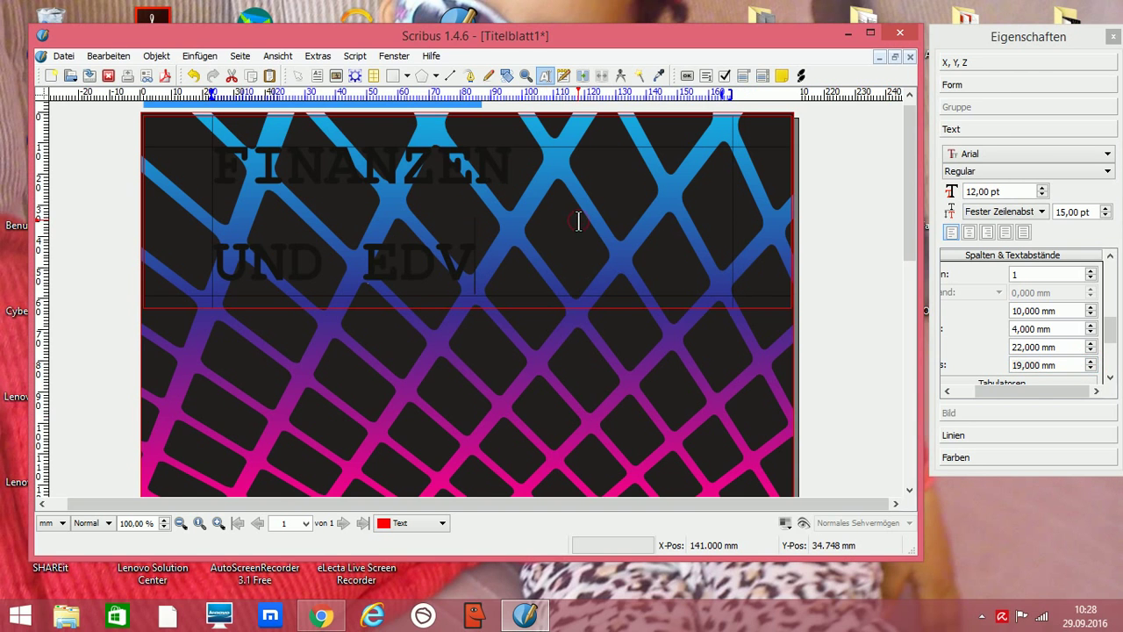
left_click_drag(214, 154, 581, 211)
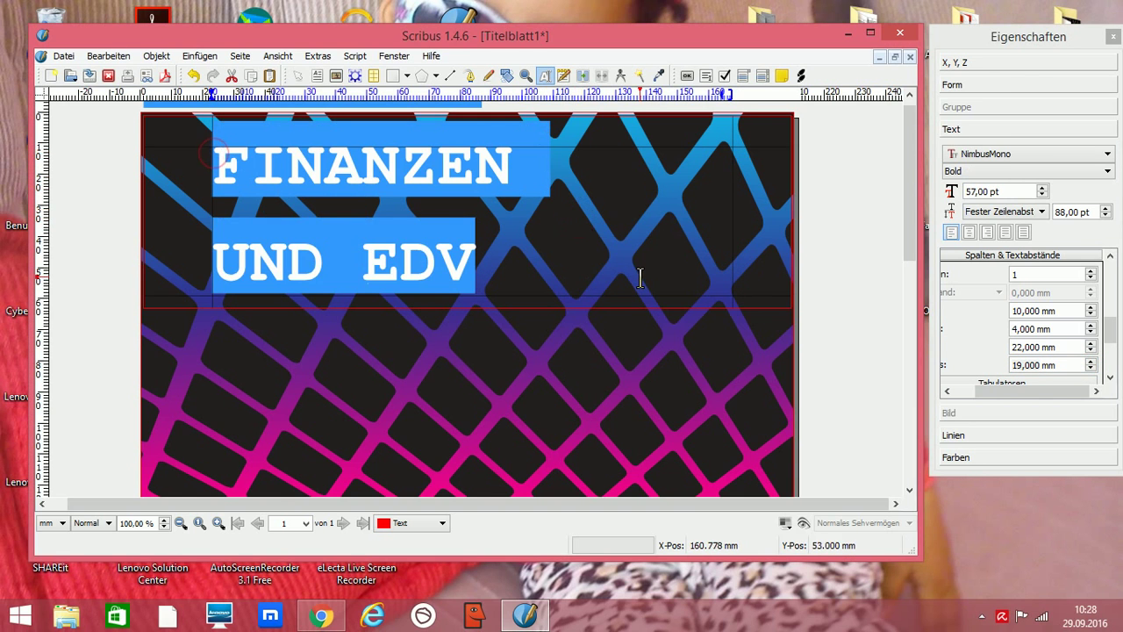
left_click(1000, 462)
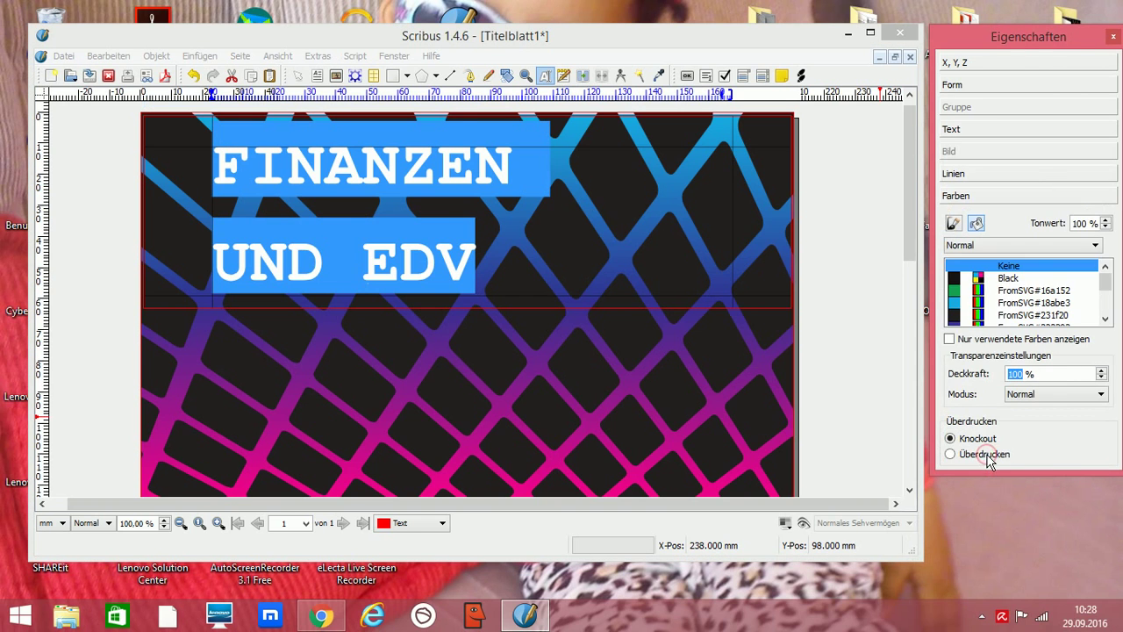
left_click(961, 297)
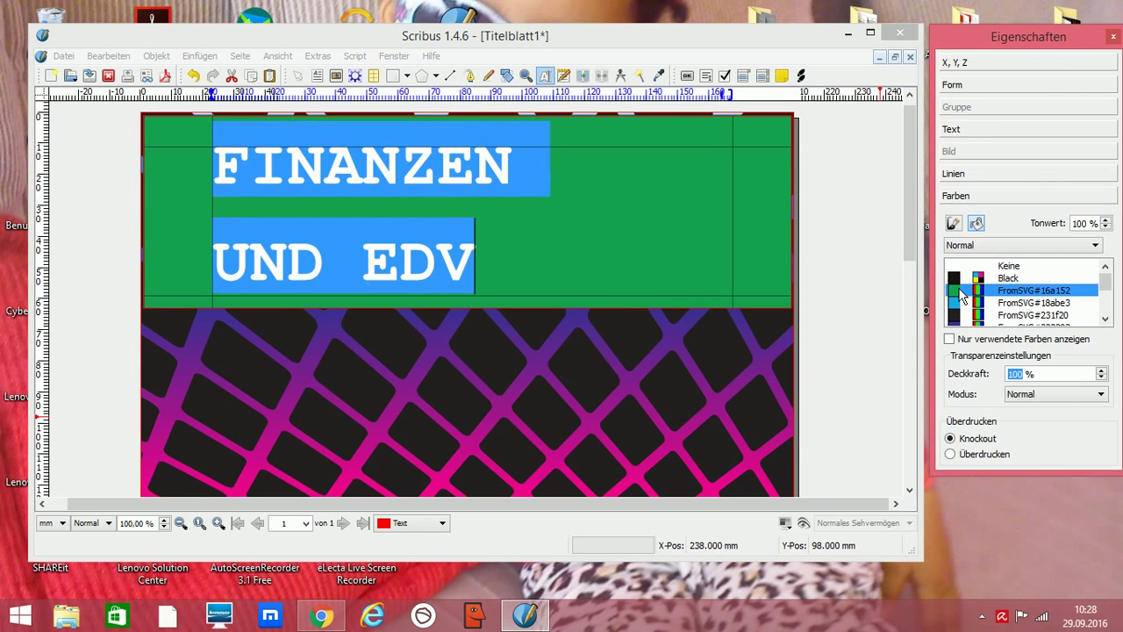
left_click(1094, 245)
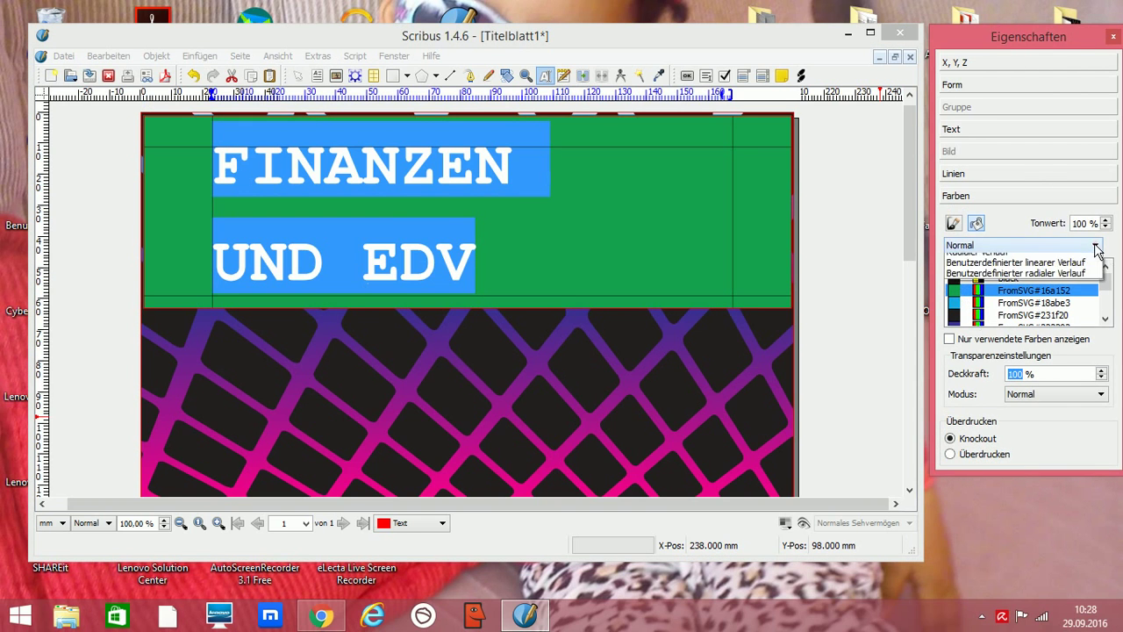
left_click(997, 313)
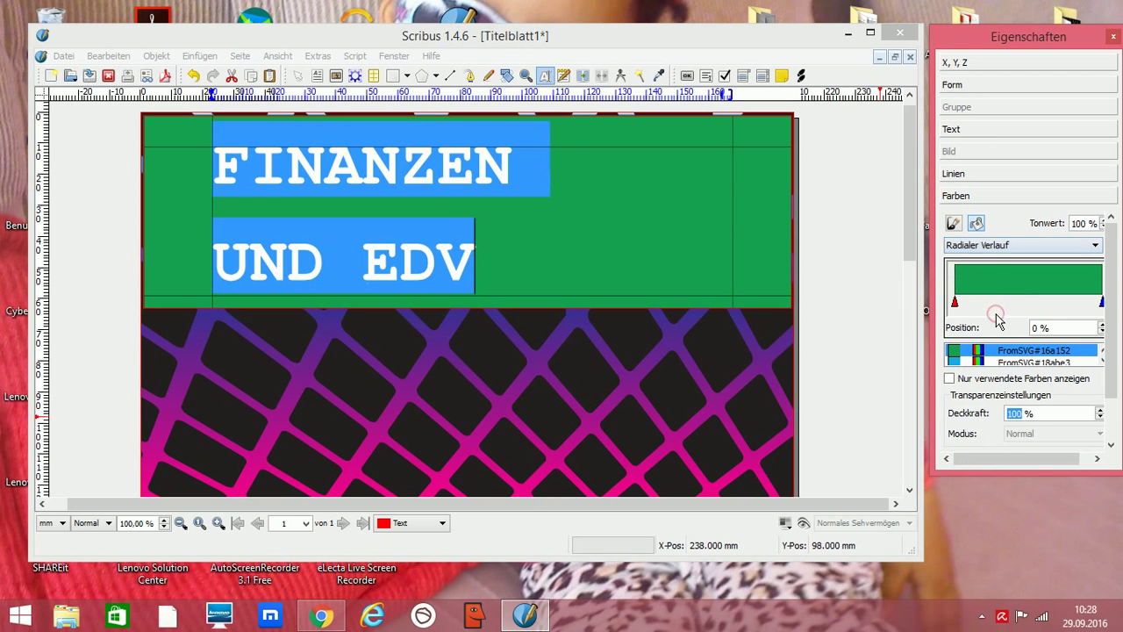
- Colour the gradient's starting stop FromSVG#231f20 and move it to 74 %, with the green stop moved near the start
left_click(954, 363)
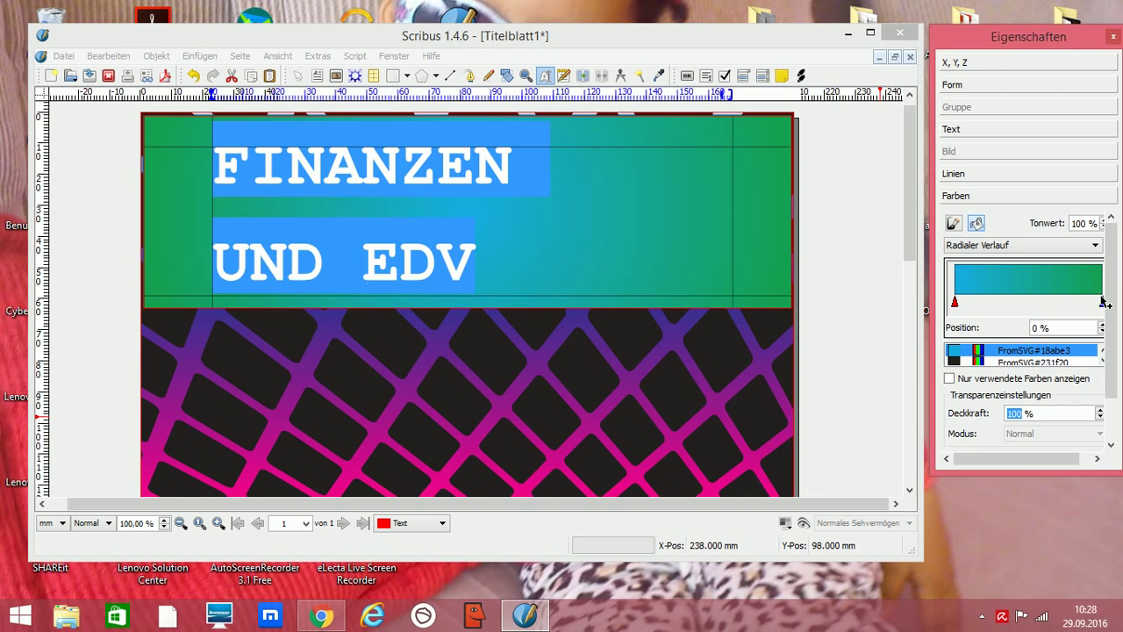
left_click(958, 362)
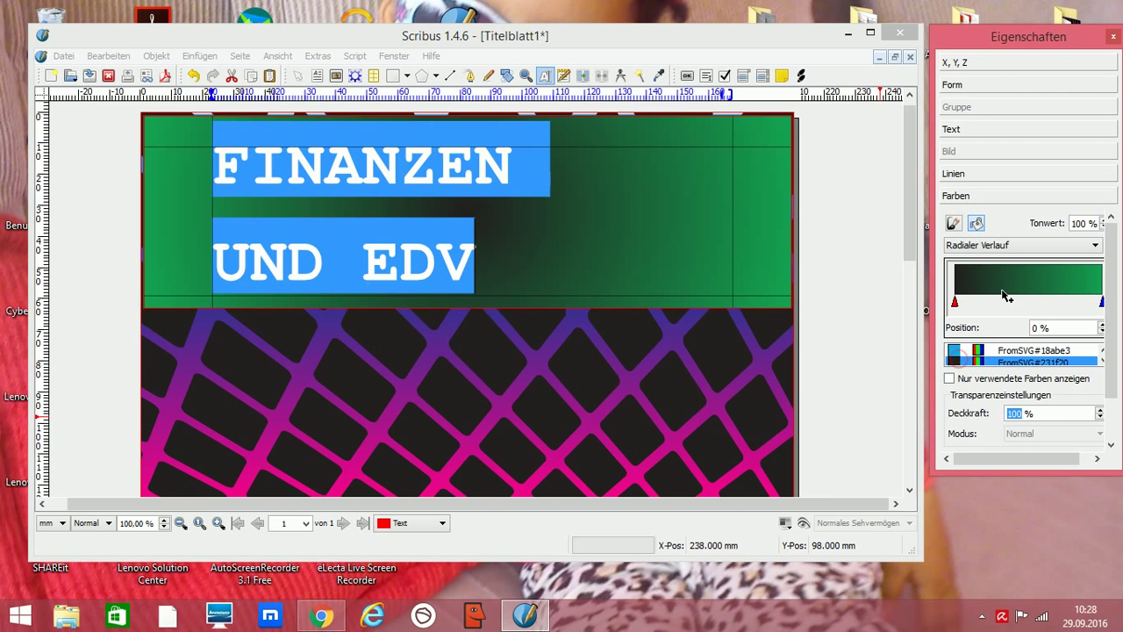
left_click_drag(961, 307, 1030, 304)
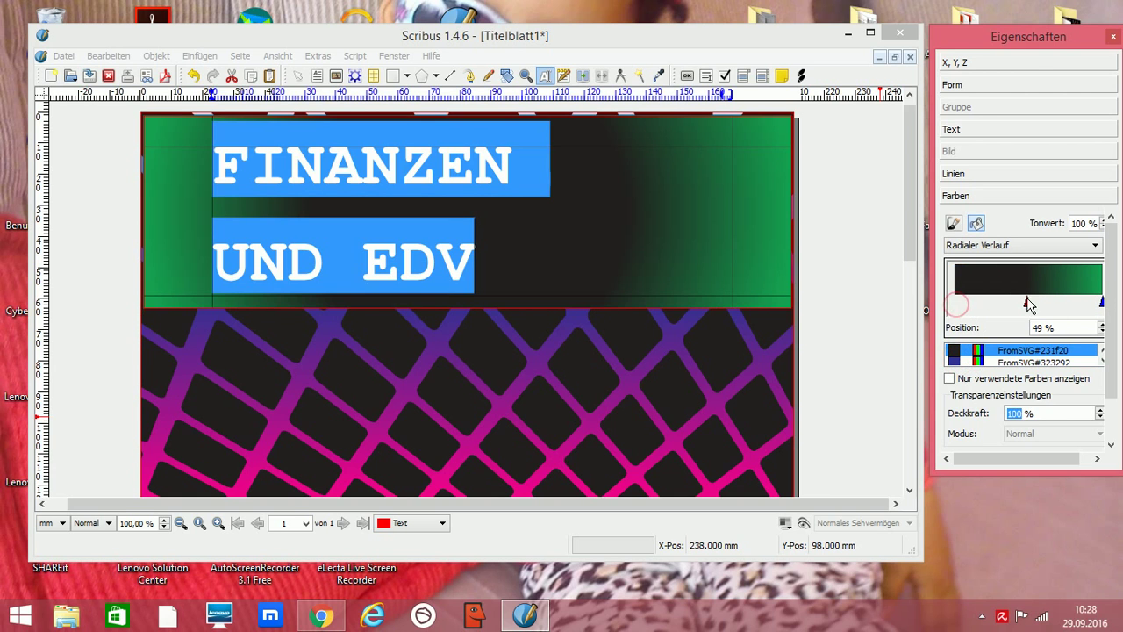
left_click_drag(1099, 305, 1066, 310)
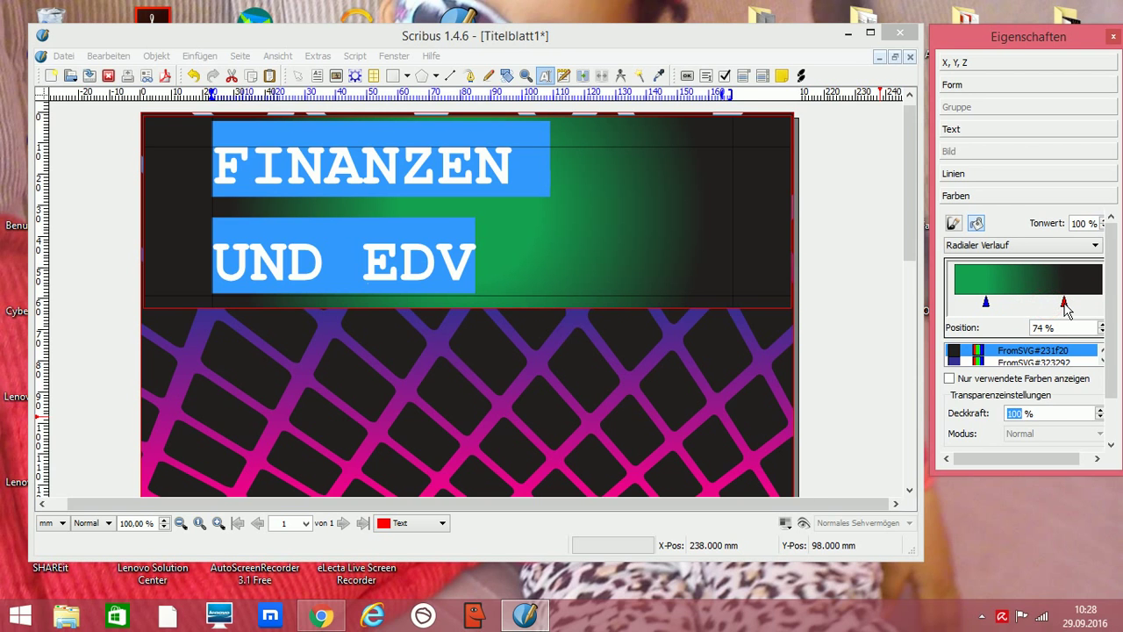
- Set the opacity of the gradient's dark FromSVG#231f20 stop to 70 %
left_click(1100, 417)
left_click(1100, 417)
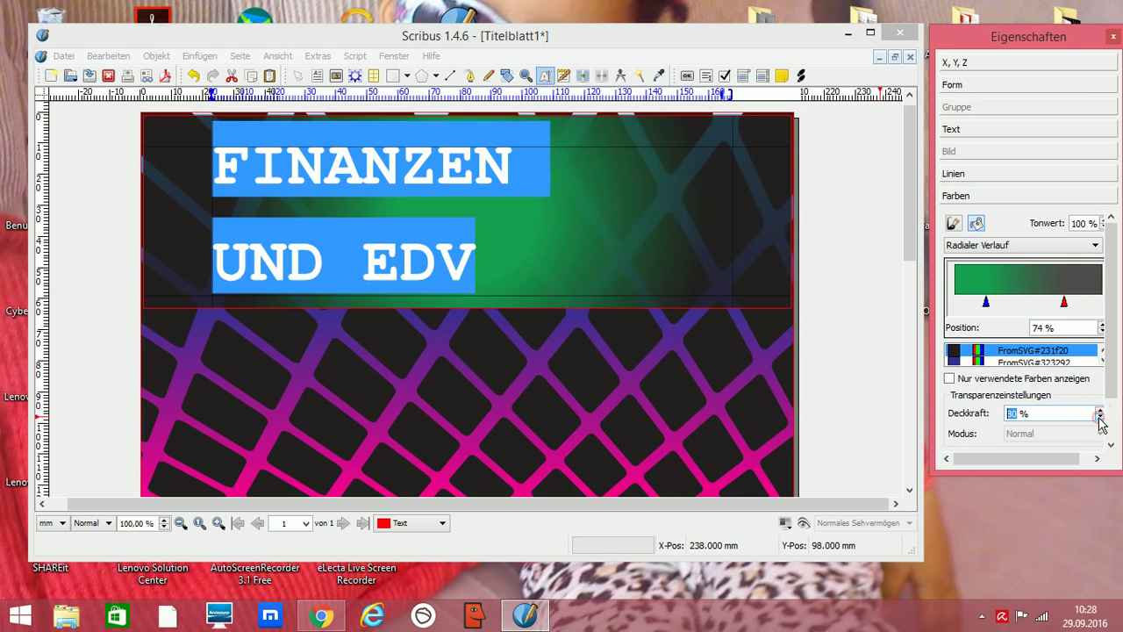
left_click(1100, 418)
left_click(1100, 418)
left_click(1100, 417)
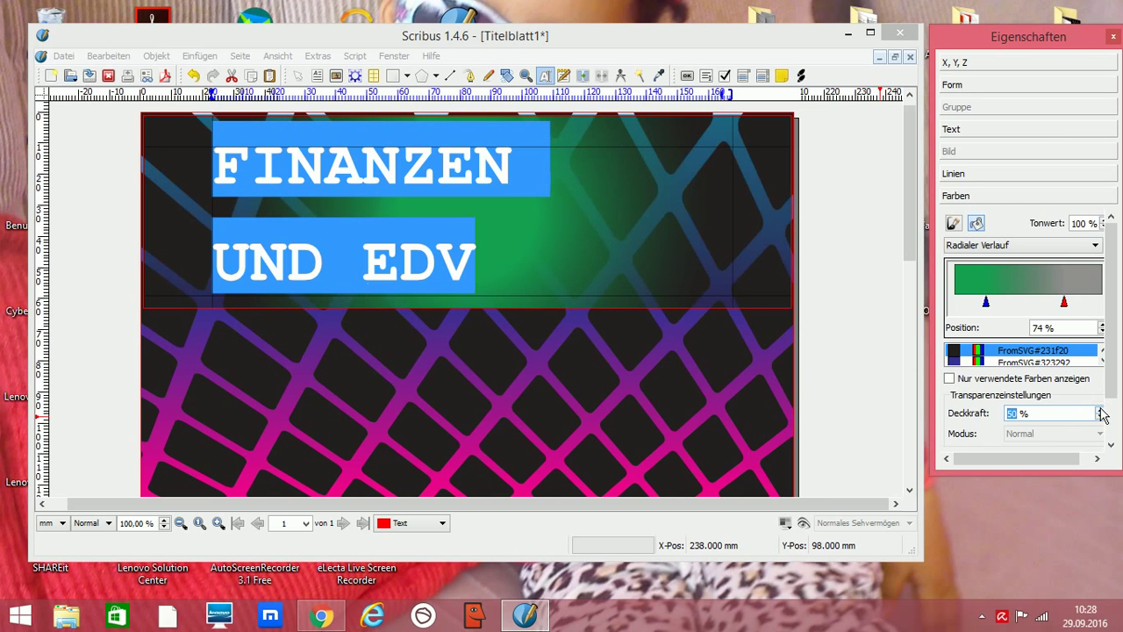
left_click(1100, 409)
left_click(1100, 409)
left_click(1100, 410)
left_click(1100, 410)
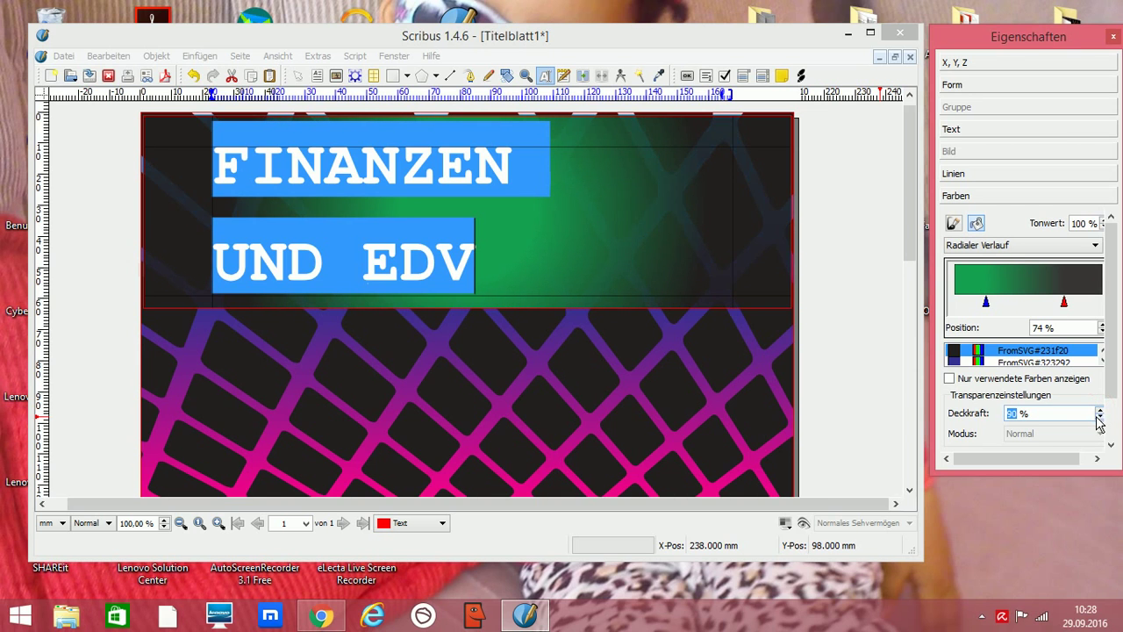
left_click(1100, 418)
left_click(1100, 418)
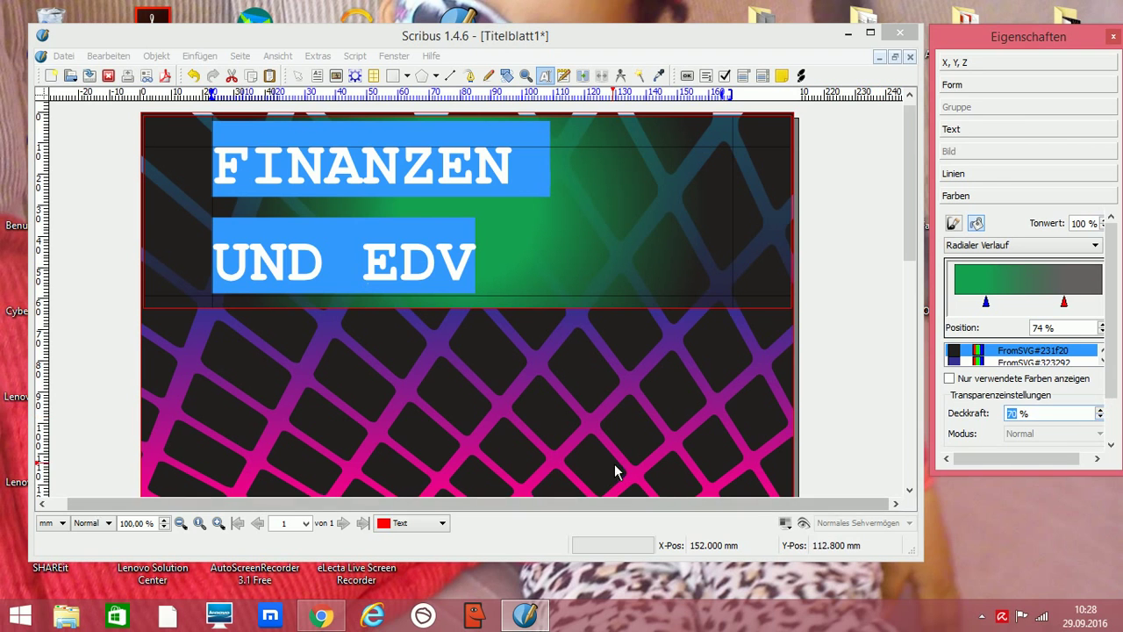
left_click(586, 351)
- Set the text colour of both heading lines to white, FromSVG#ffffff
left_click(230, 162)
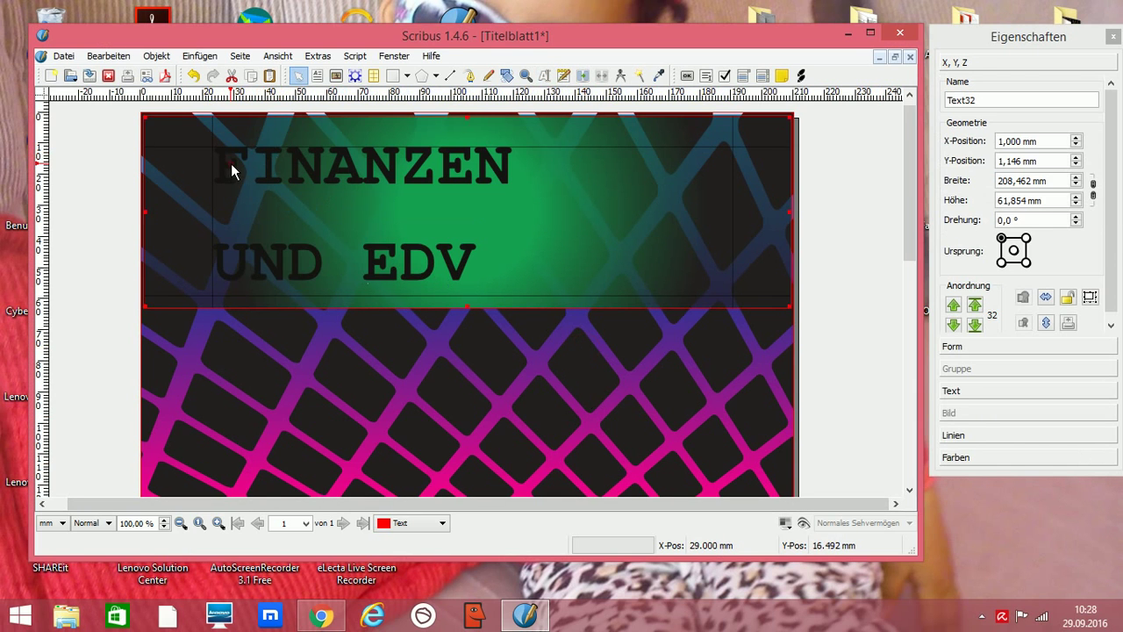
left_click(231, 163)
double_click(224, 163)
left_click_drag(219, 162, 509, 269)
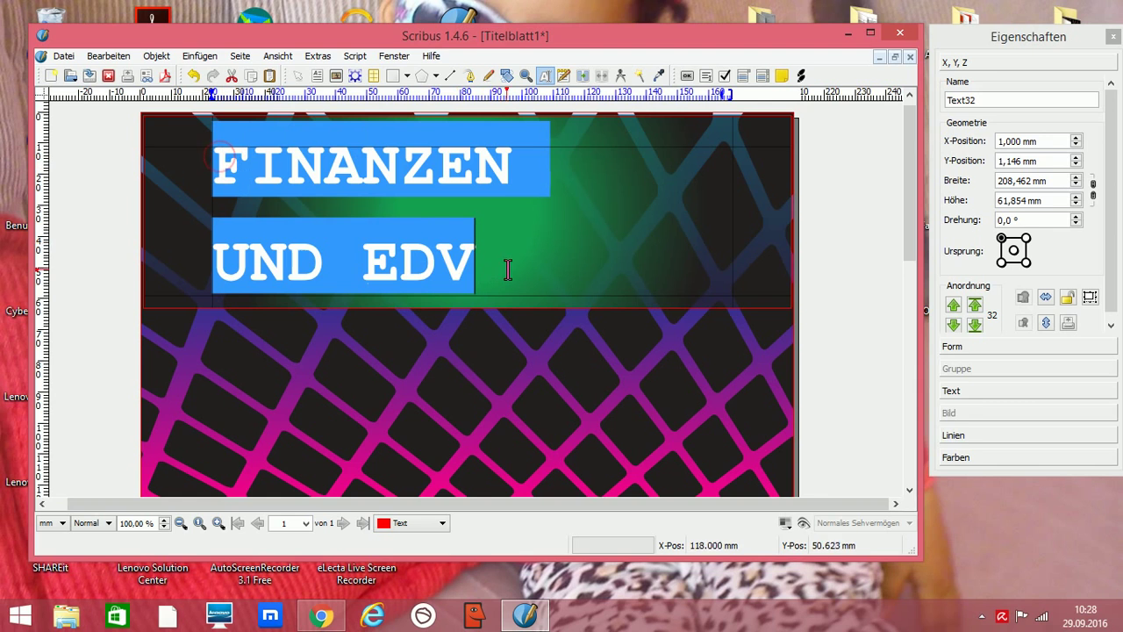
left_click(1013, 395)
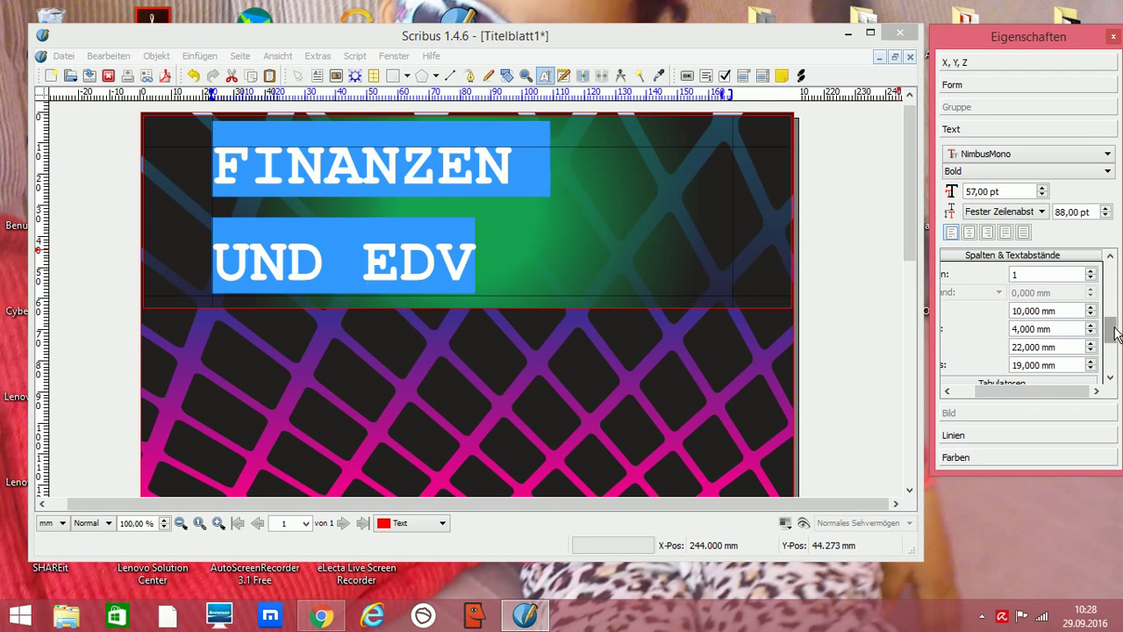
left_click_drag(1116, 333, 1114, 276)
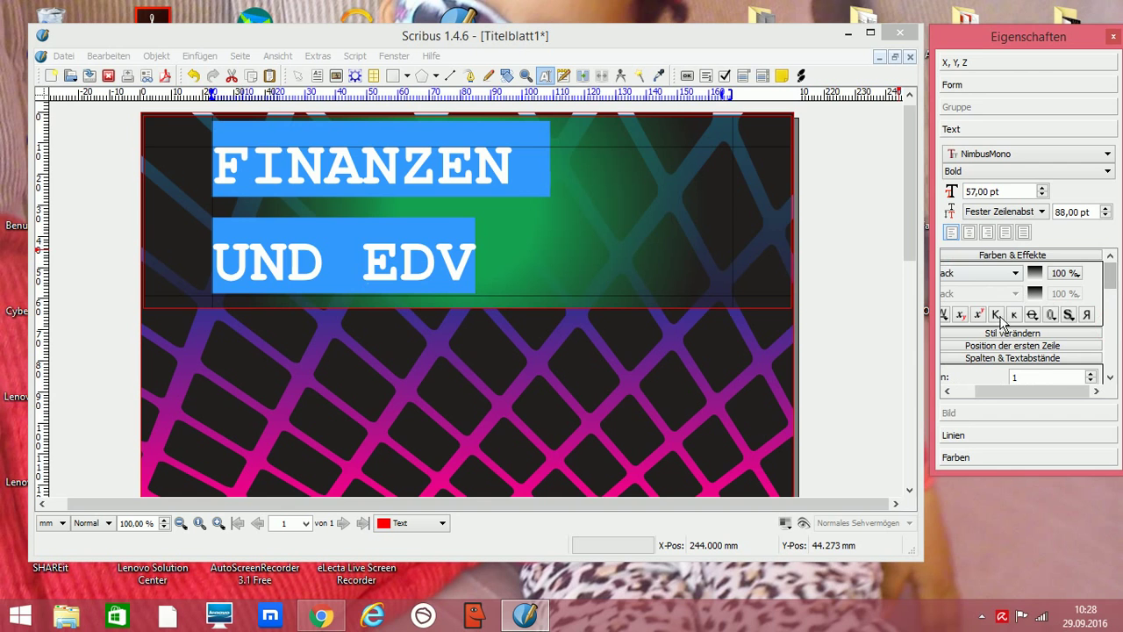
left_click(1013, 275)
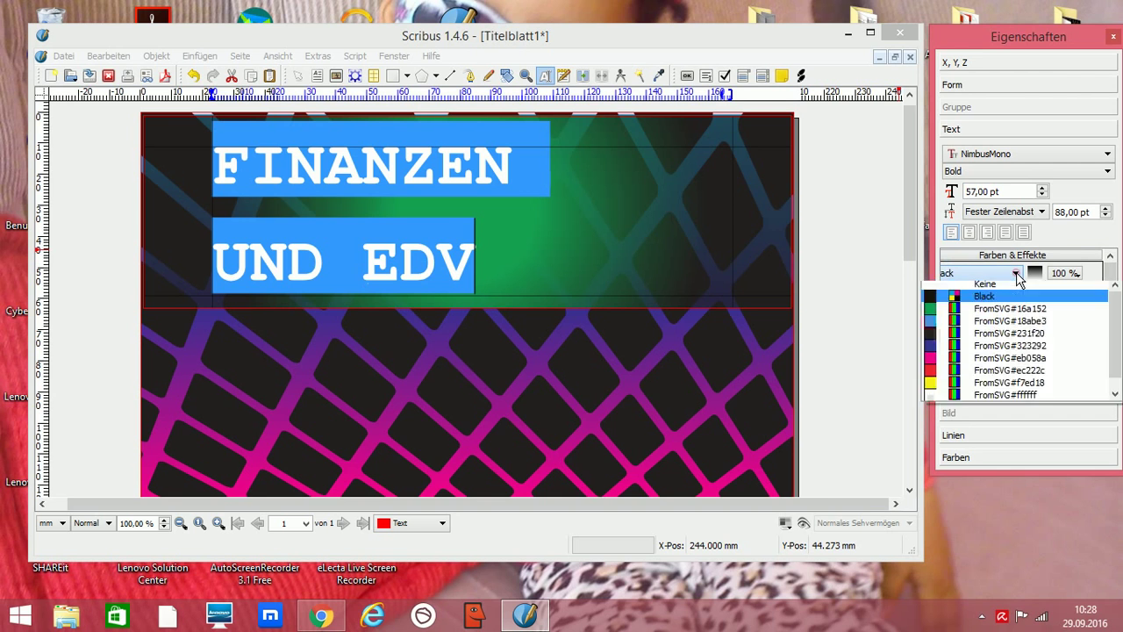
left_click(944, 399)
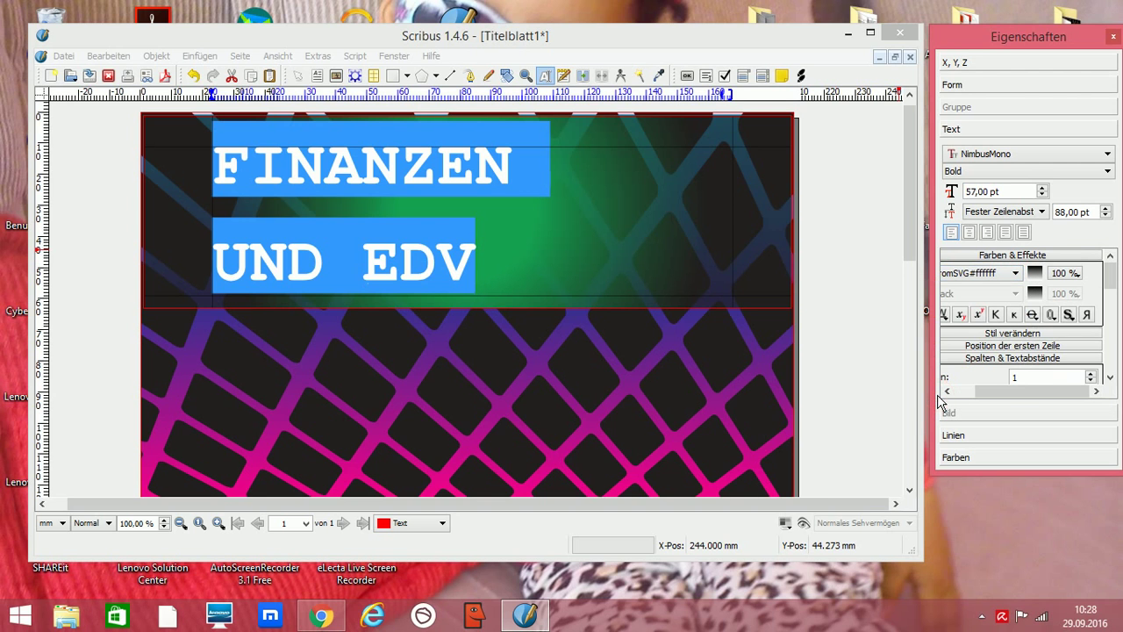
left_click(585, 243)
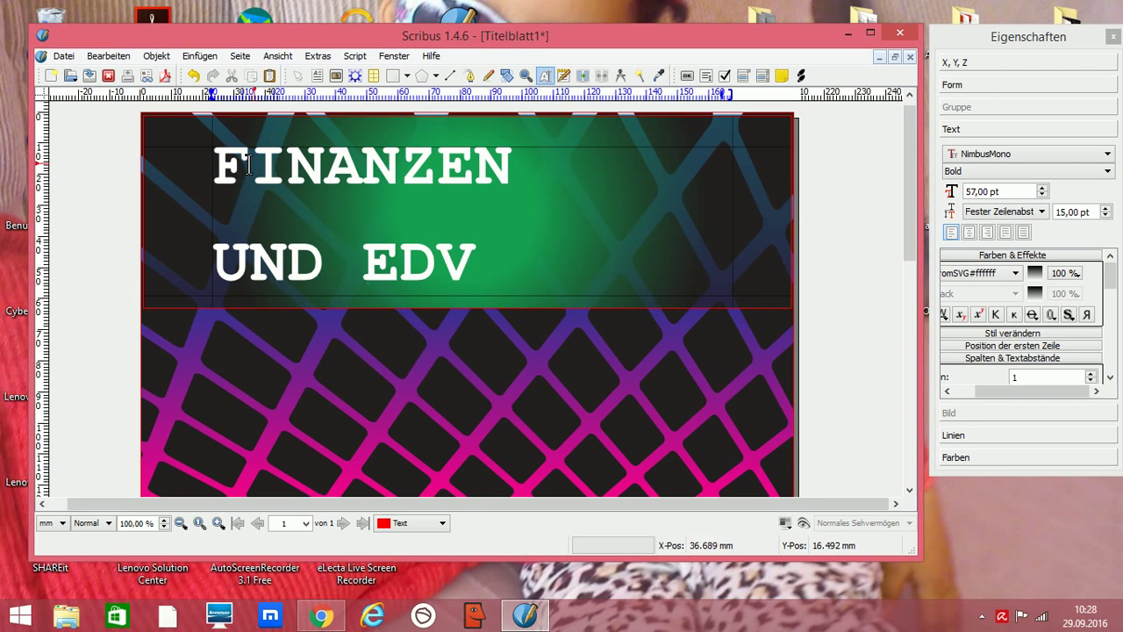
- Change the text colour of both heading lines to yellow, FromSVG#f7ed18
left_click_drag(216, 158, 558, 265)
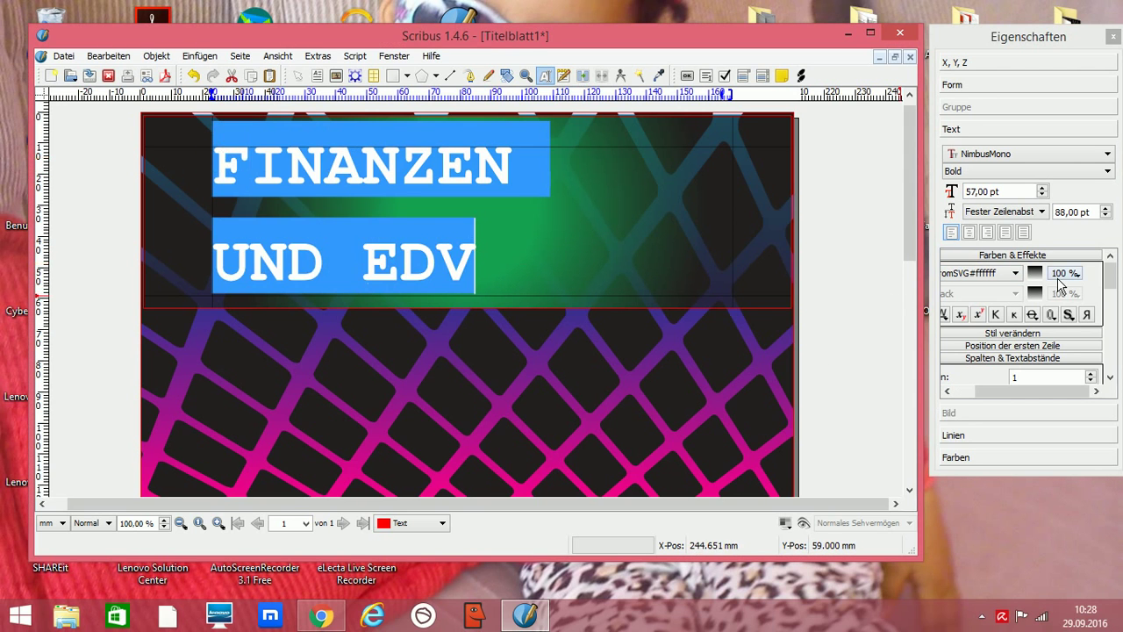
left_click(1015, 277)
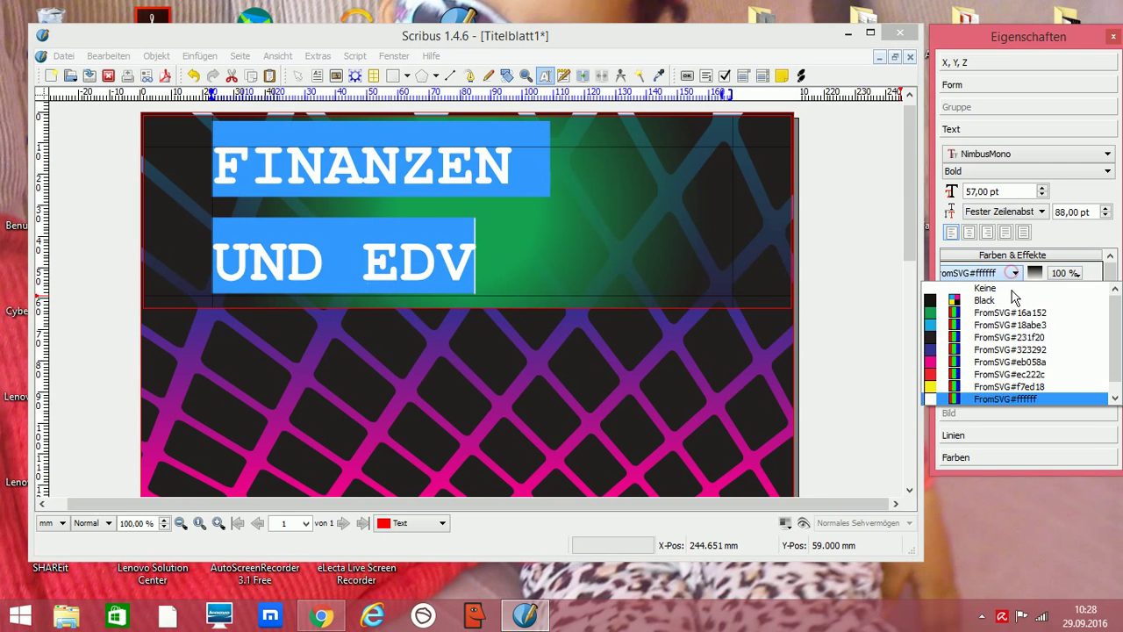
left_click(939, 389)
left_click(687, 245)
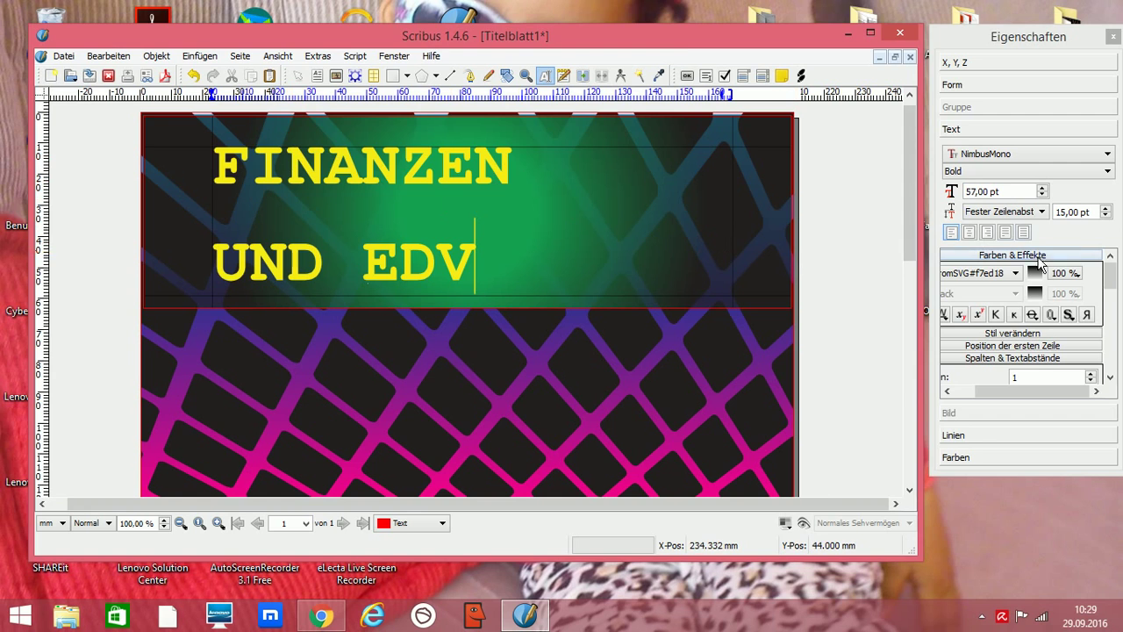
left_click(1016, 275)
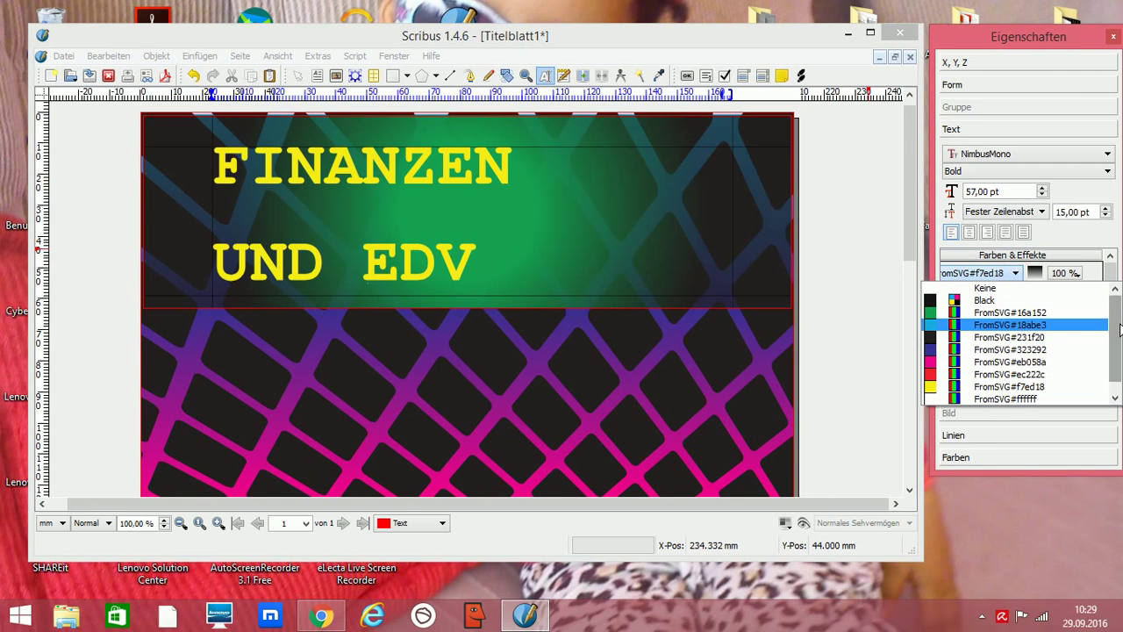
scroll(1120, 353, "down", 1)
left_click(505, 376)
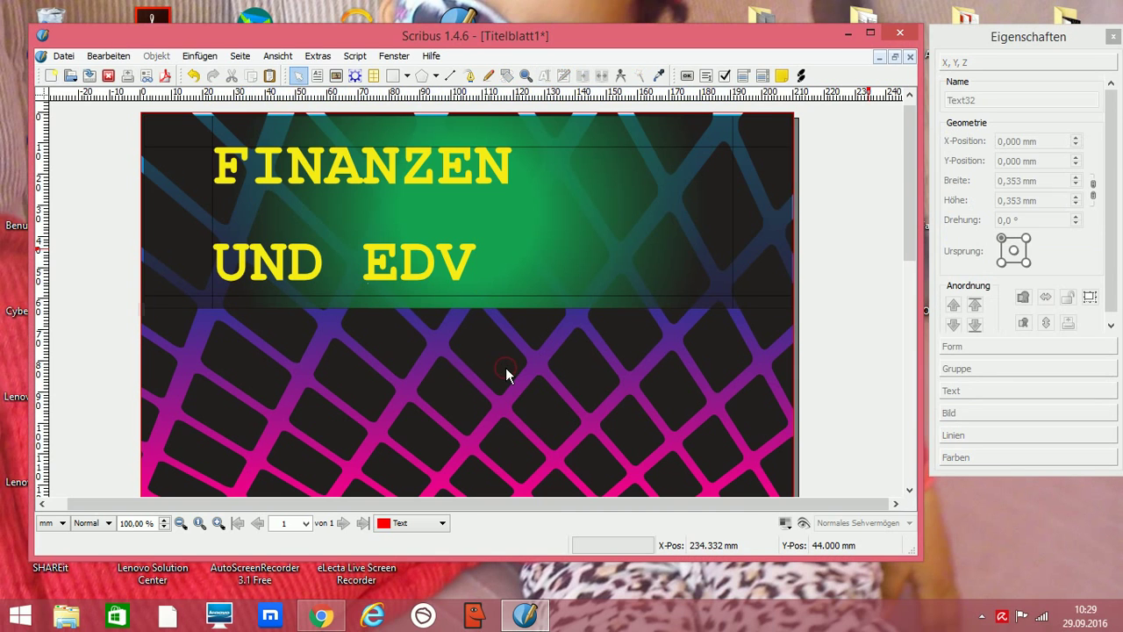
- Draw an image frame about 62 mm wide and 47 mm high beside the heading, inside the green banner
left_click(200, 55)
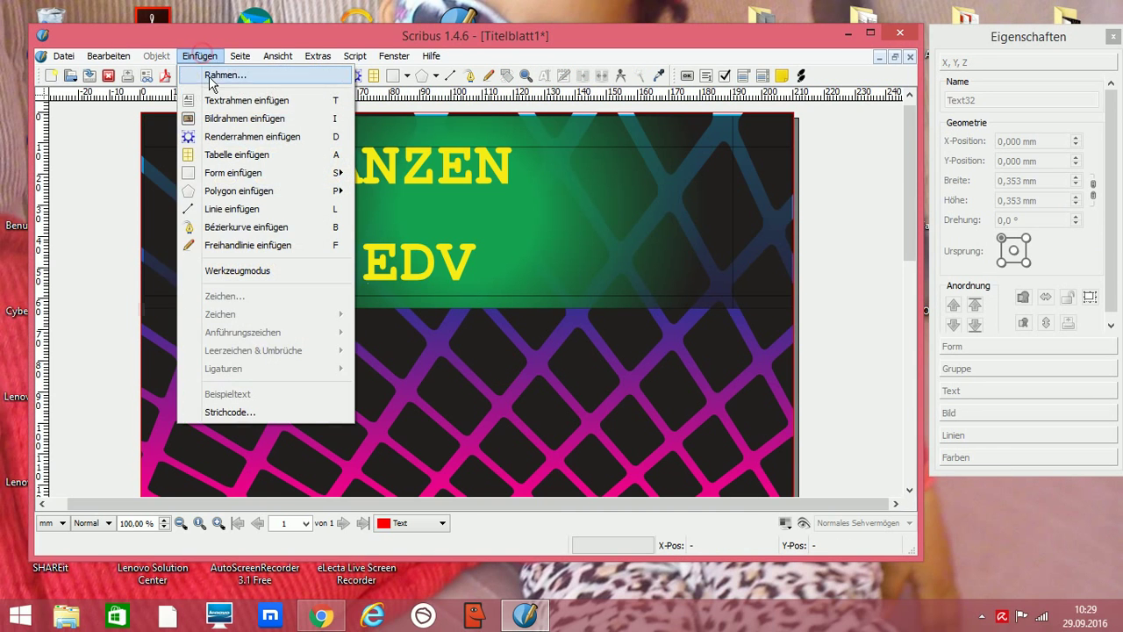
left_click(223, 103)
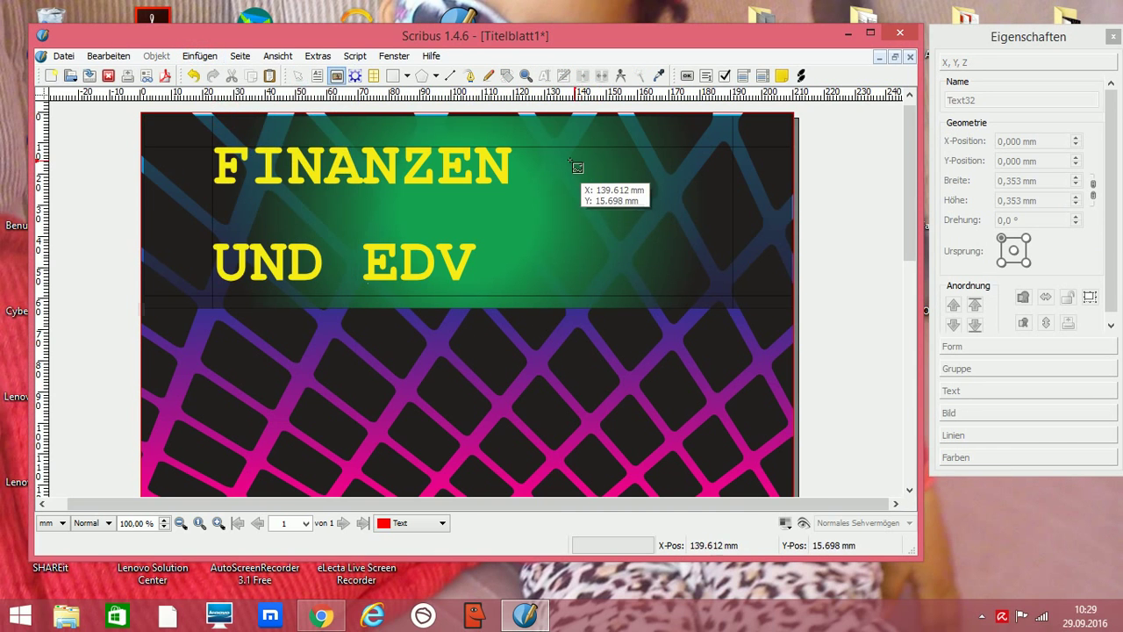
left_click_drag(544, 146, 731, 293)
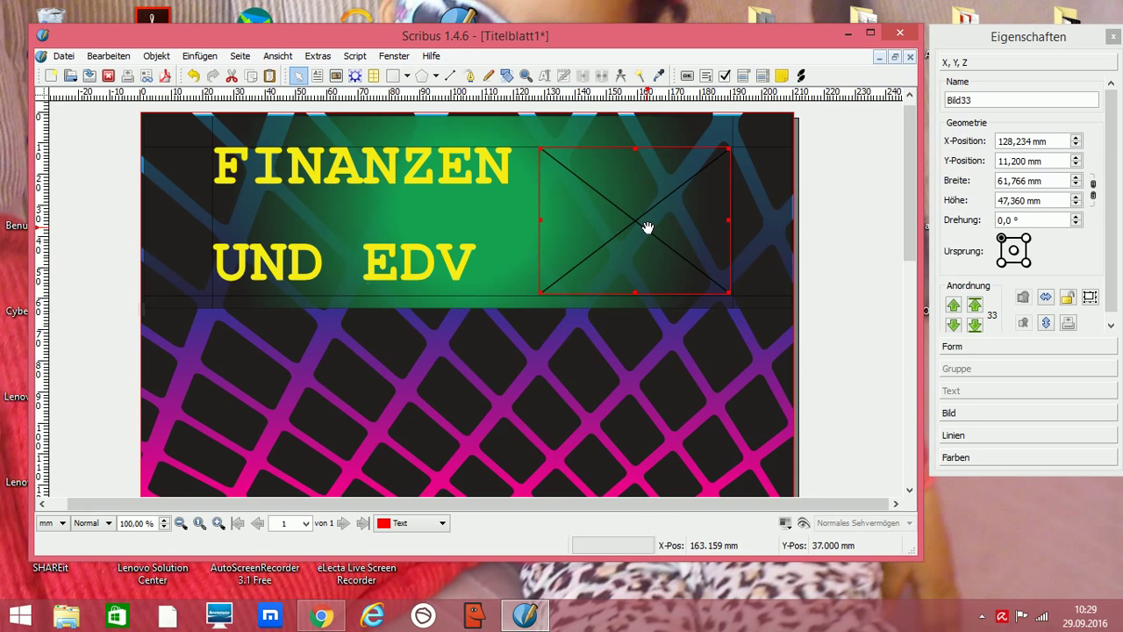
- Load IMG_20150922_102934.jpg into the new image frame and fit the image to the frame
right_click(648, 228)
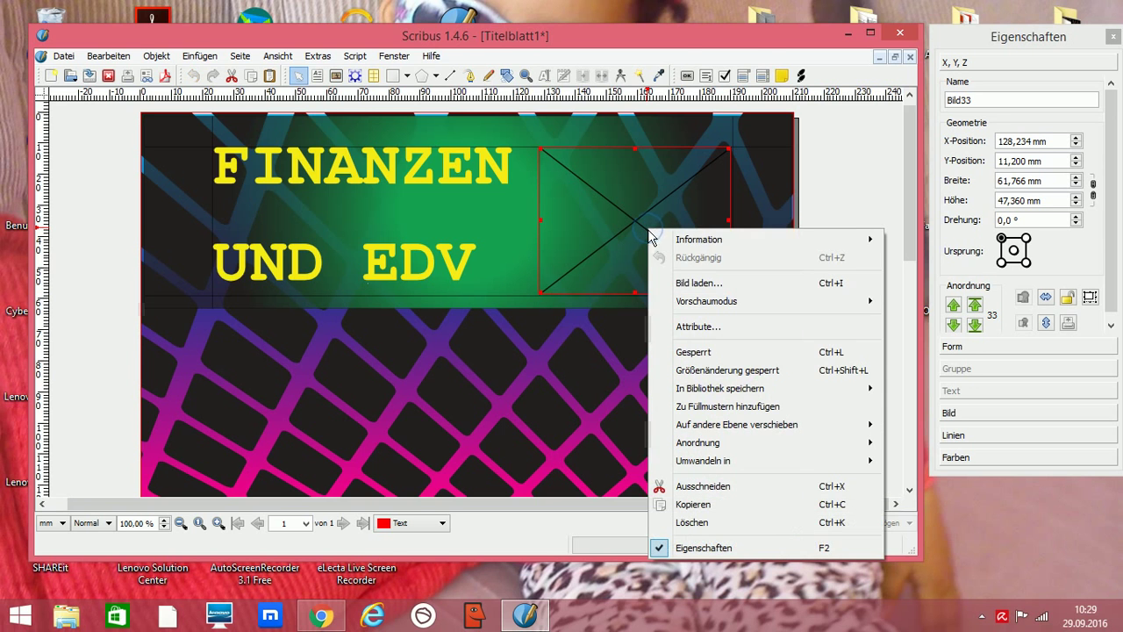
left_click(693, 283)
left_click(342, 218)
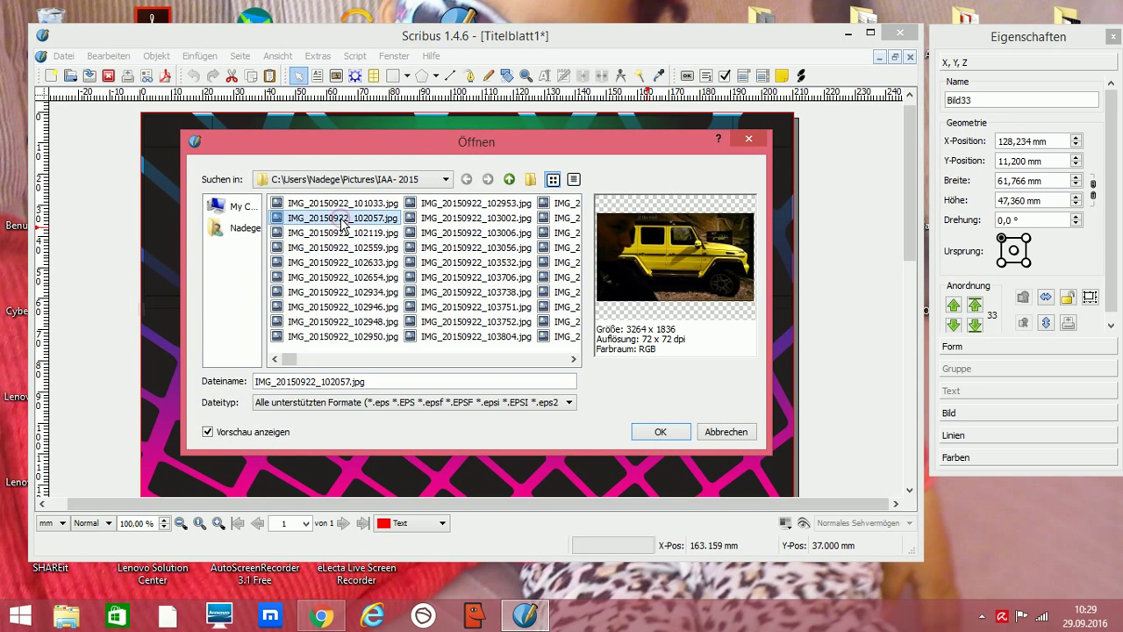
left_click(349, 291)
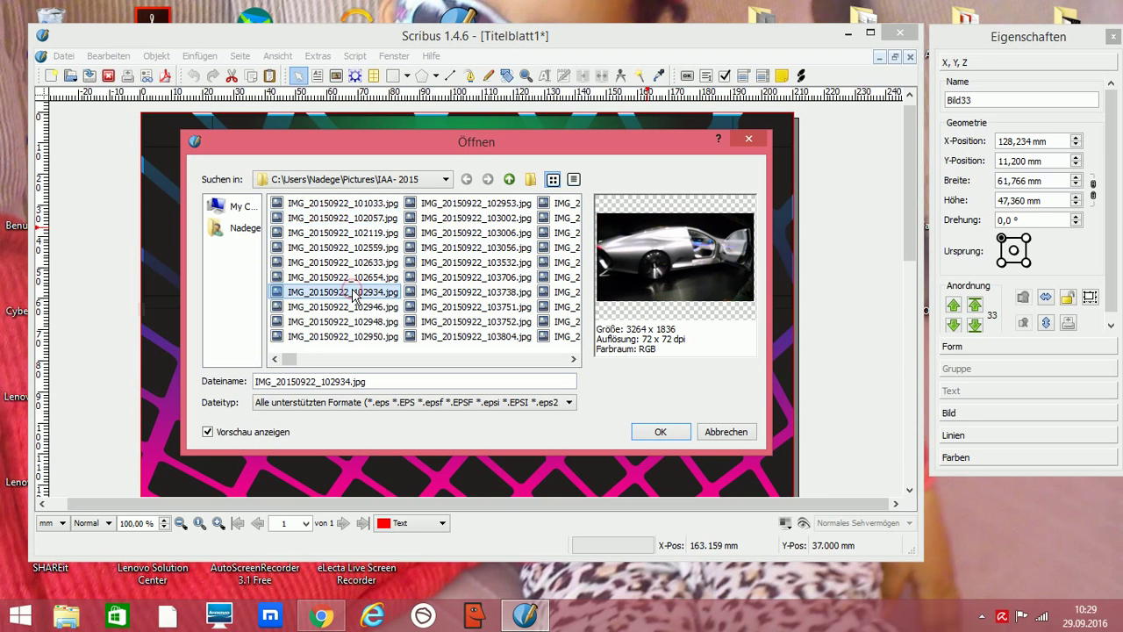
left_click(643, 431)
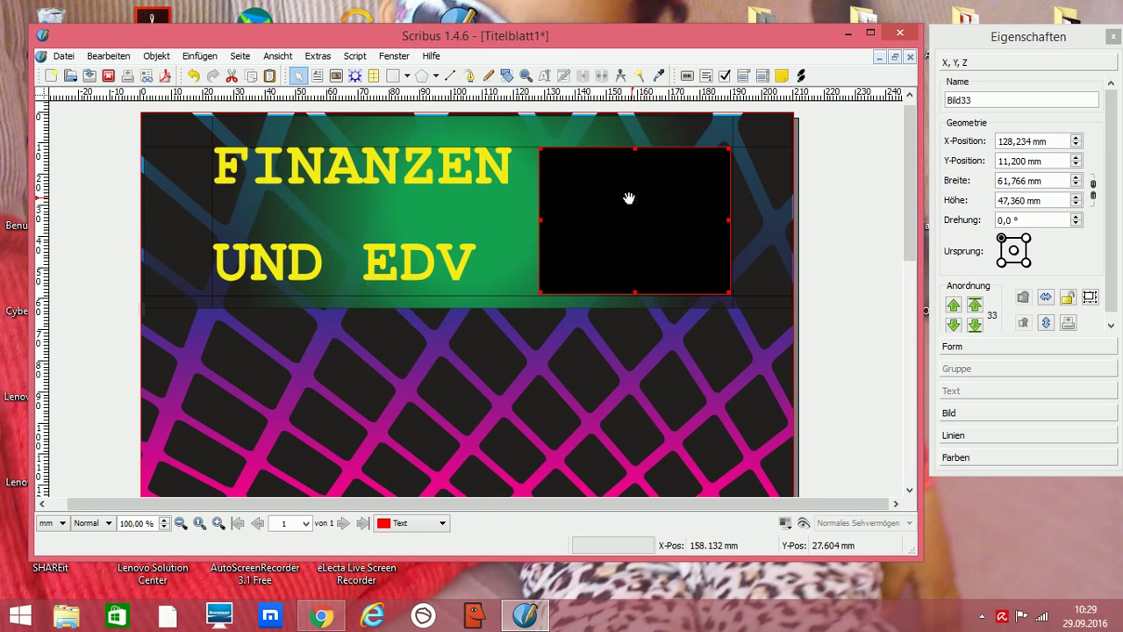
right_click(624, 197)
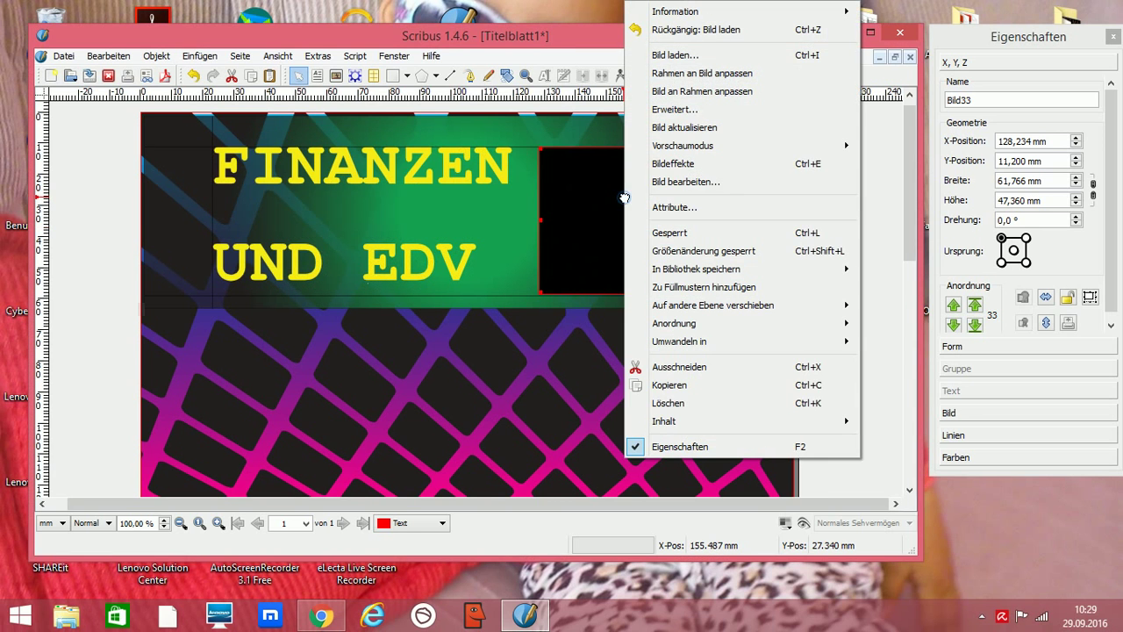
left_click(702, 91)
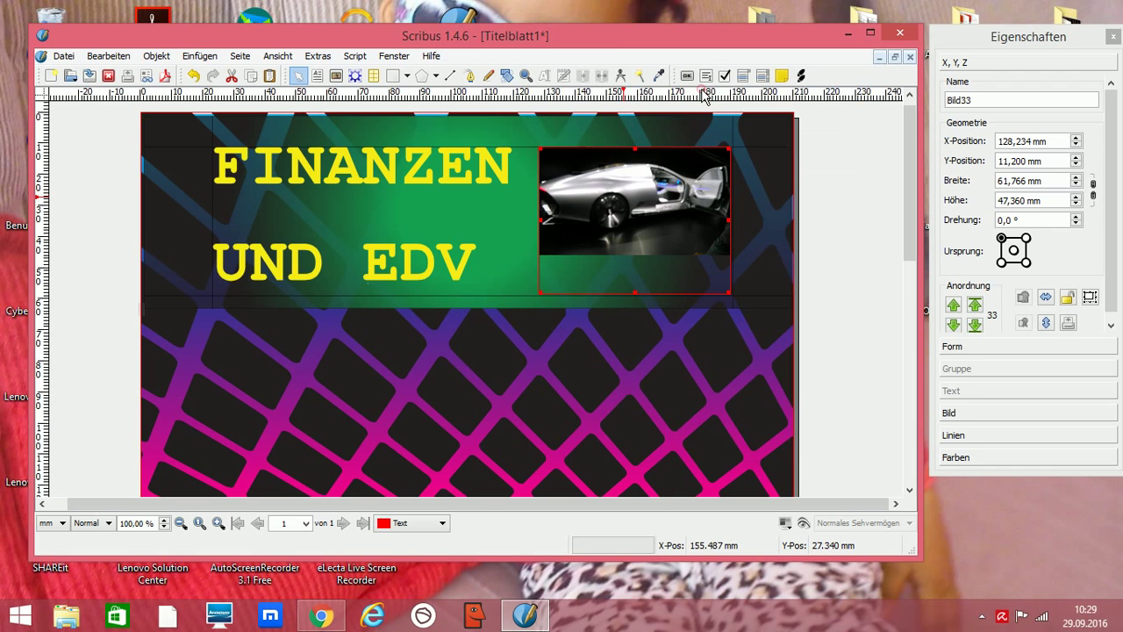
- Adjust the image frame's size to match the car picture it contains
right_click(646, 193)
left_click(741, 75)
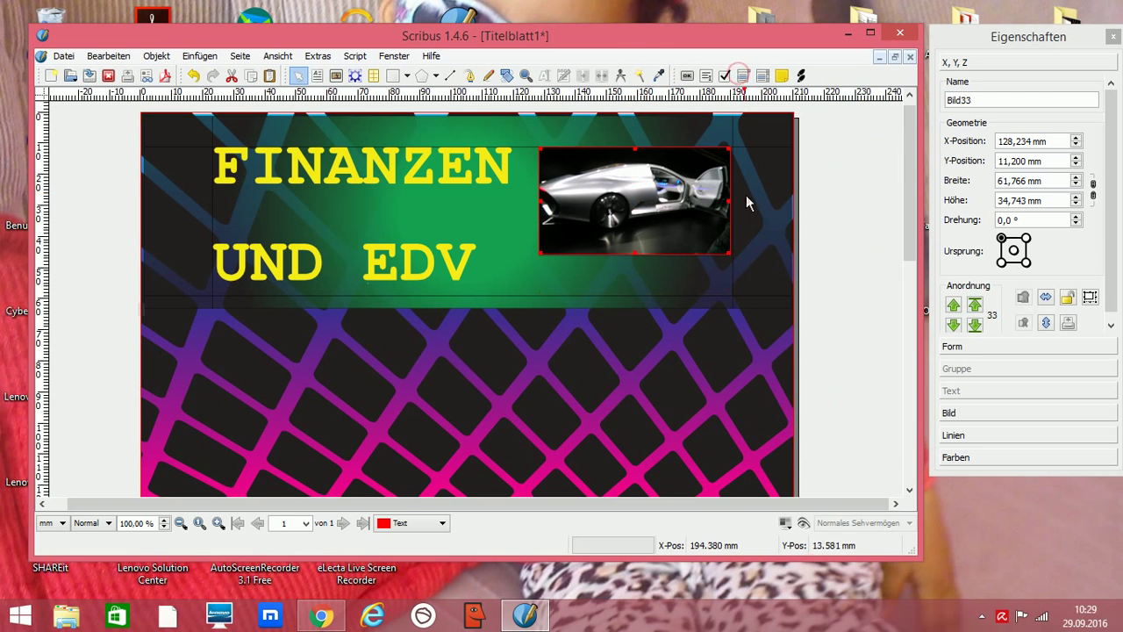
left_click(585, 362)
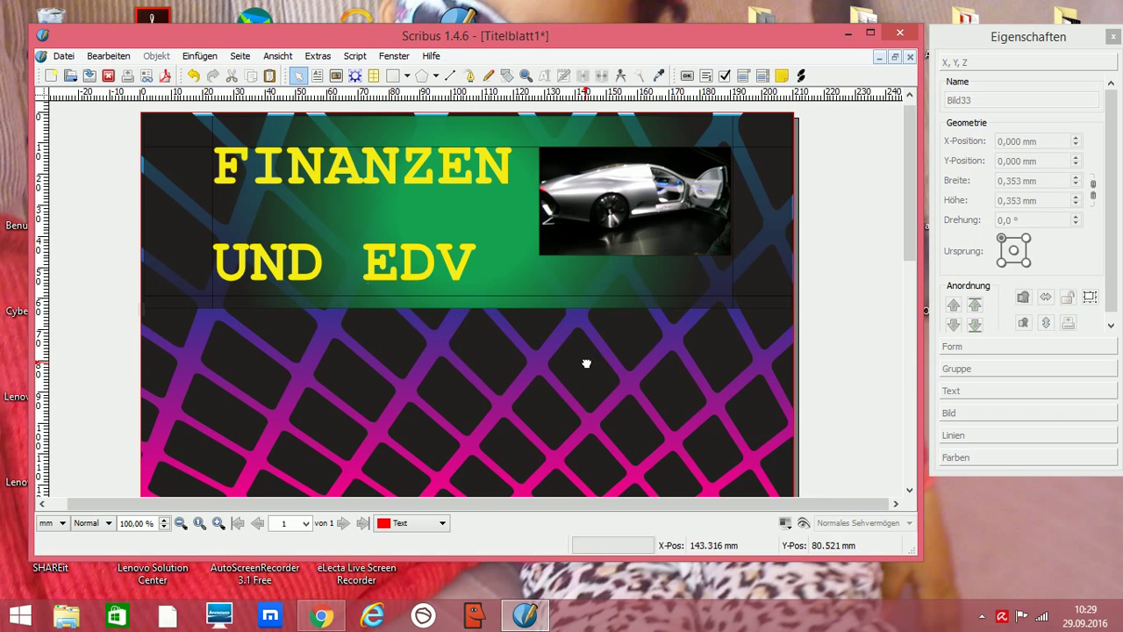
- Switch the car picture to free scaling, try an X-Position of 2 mm inside the frame, and return it to 0 mm
left_click(638, 195)
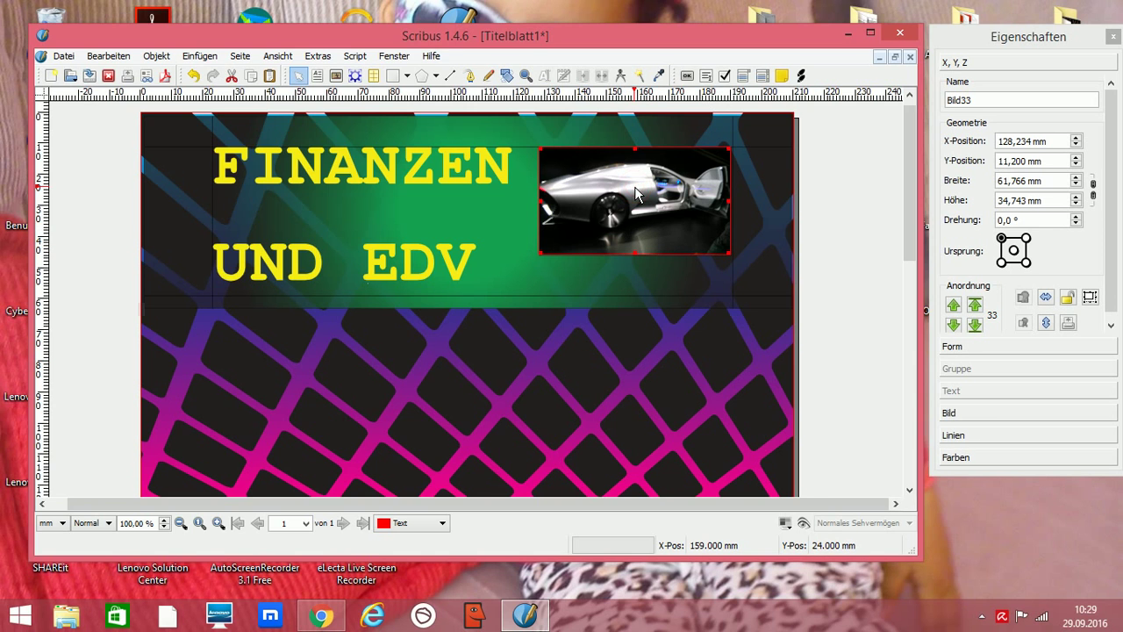
left_click(982, 420)
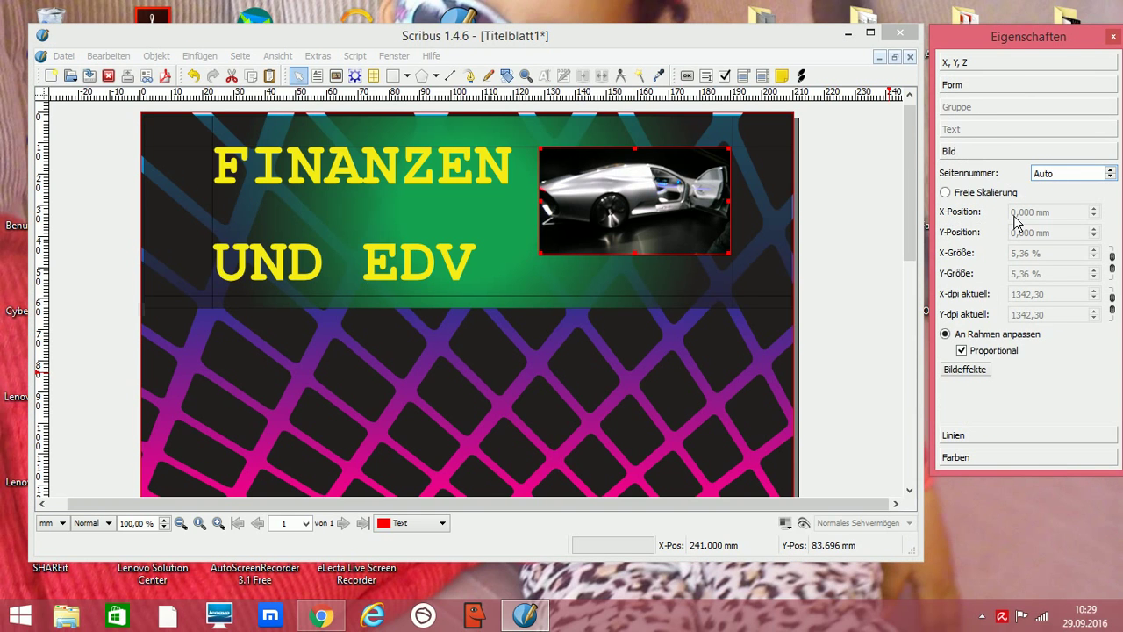
left_click(944, 193)
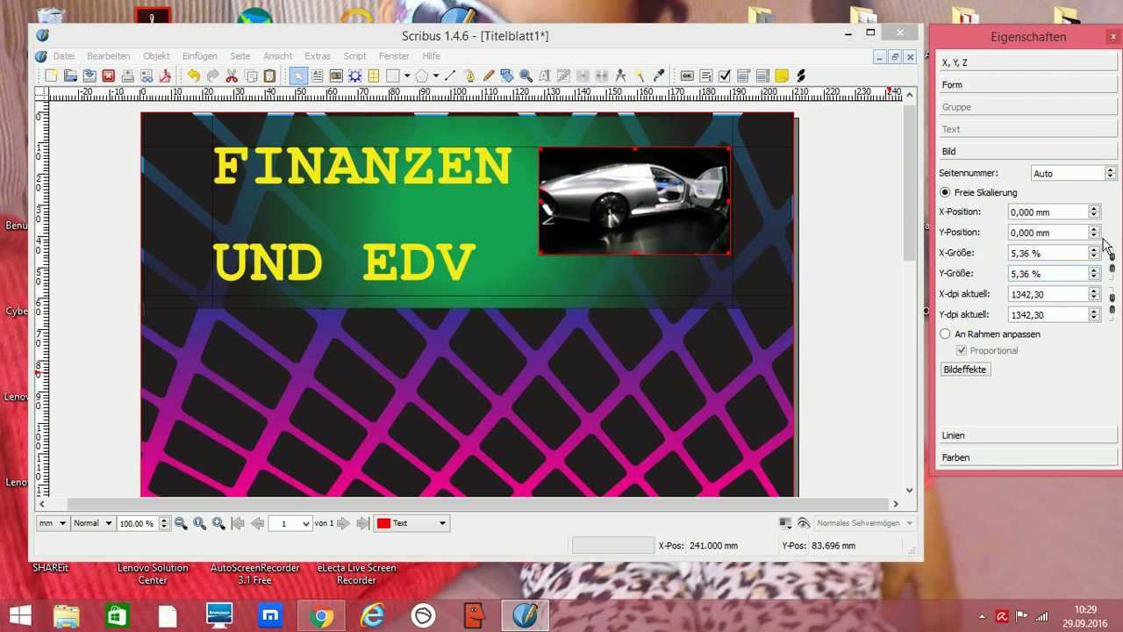
left_click(1095, 210)
left_click(1095, 210)
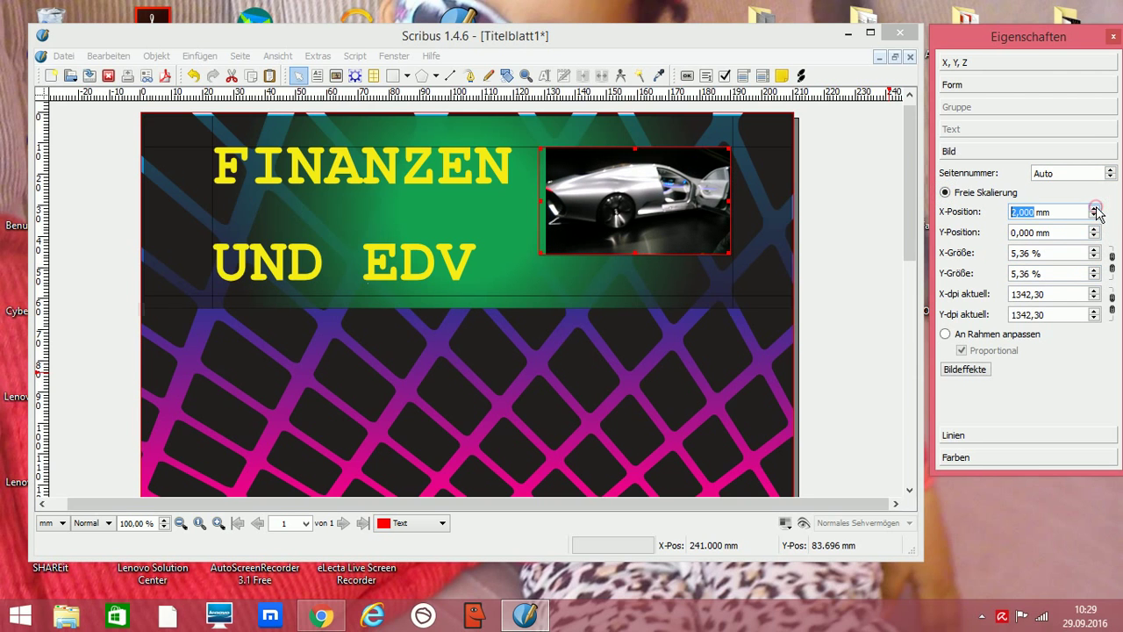
left_click(1095, 215)
left_click(1095, 215)
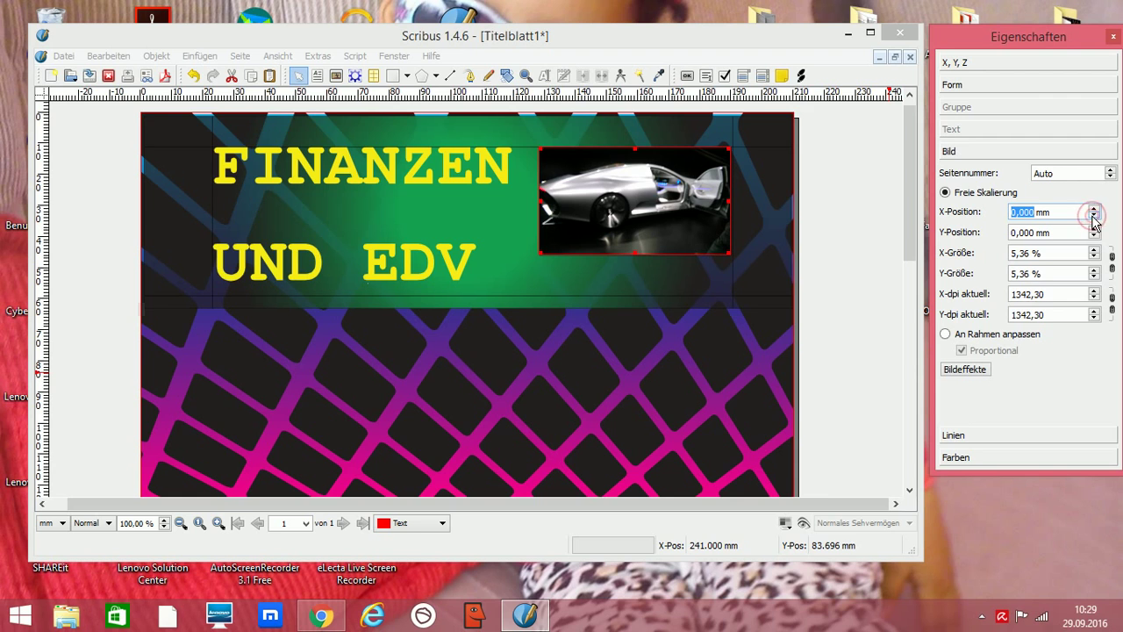
- Set the car picture's Y-Position inside its frame to 4 mm
left_click(1093, 230)
left_click(1093, 229)
left_click(1093, 230)
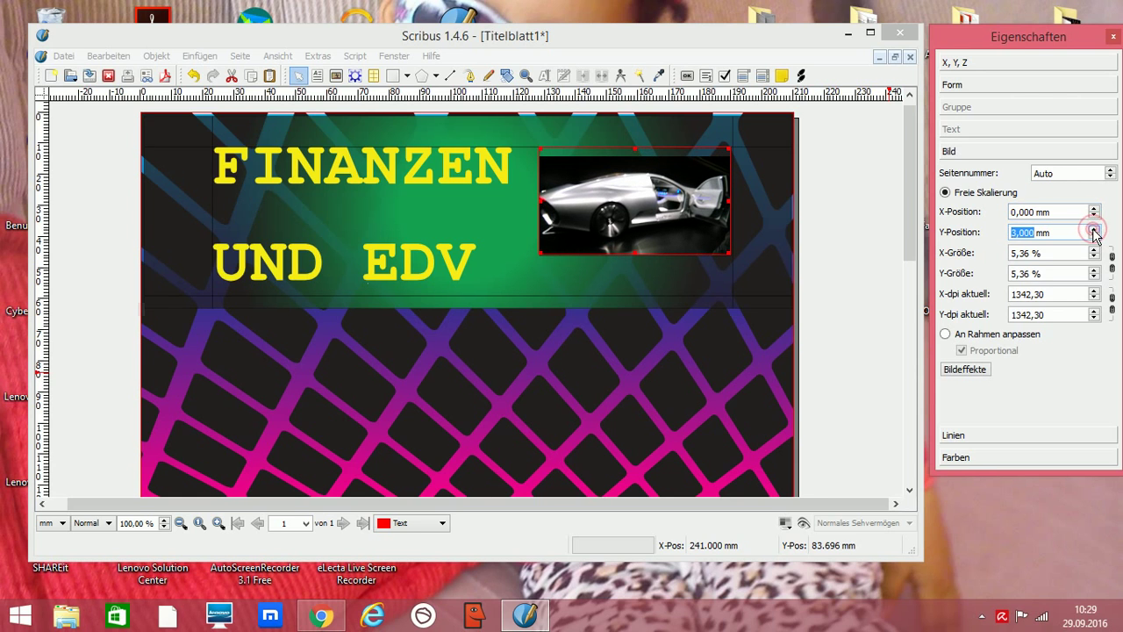
left_click(1093, 230)
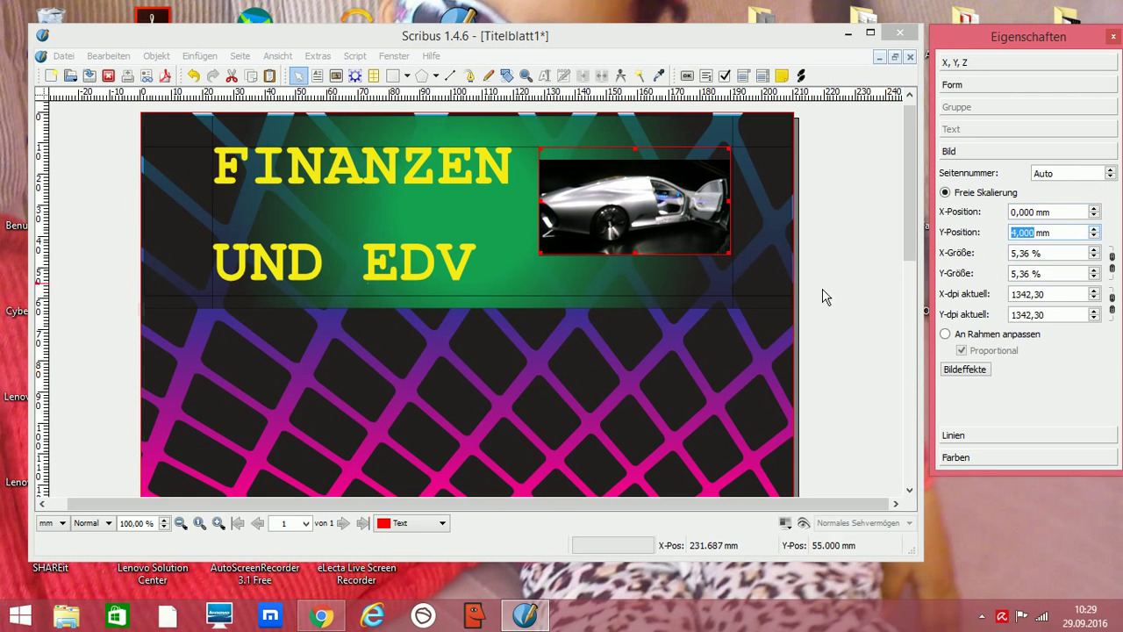
- Extend the image frame downward to the guide near the banner's lower edge and set the picture's Y-Position inside it to 13 mm
left_click_drag(635, 254, 635, 295)
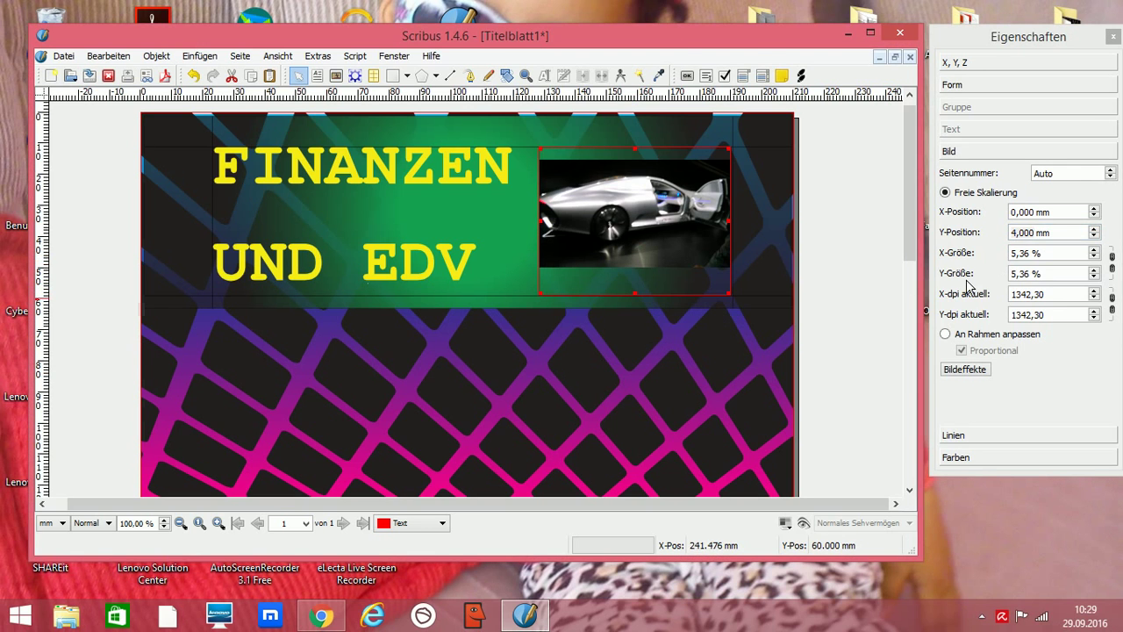
left_click(1094, 230)
left_click(1094, 230)
left_click(1094, 230)
left_click(1094, 230)
left_click(1094, 230)
left_click(1094, 229)
left_click(1094, 230)
left_click(1094, 230)
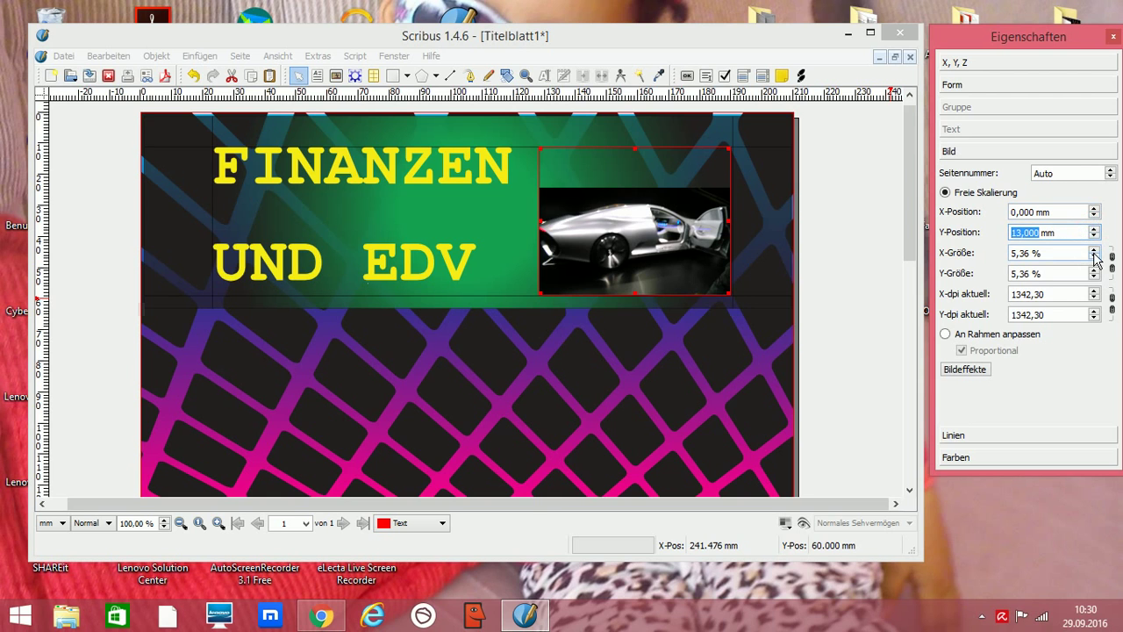
- Link the picture's X and Y scaling, try enlarging it to 7,36 %, and return it to 5,36 %
left_click(1112, 261)
left_click(1093, 249)
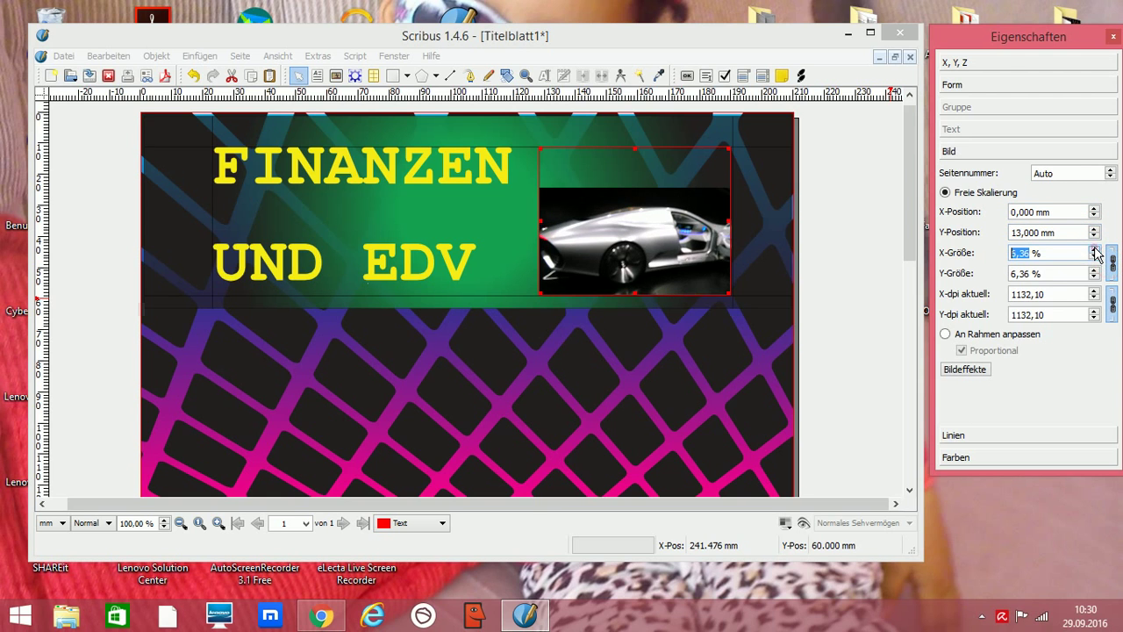
left_click(1094, 249)
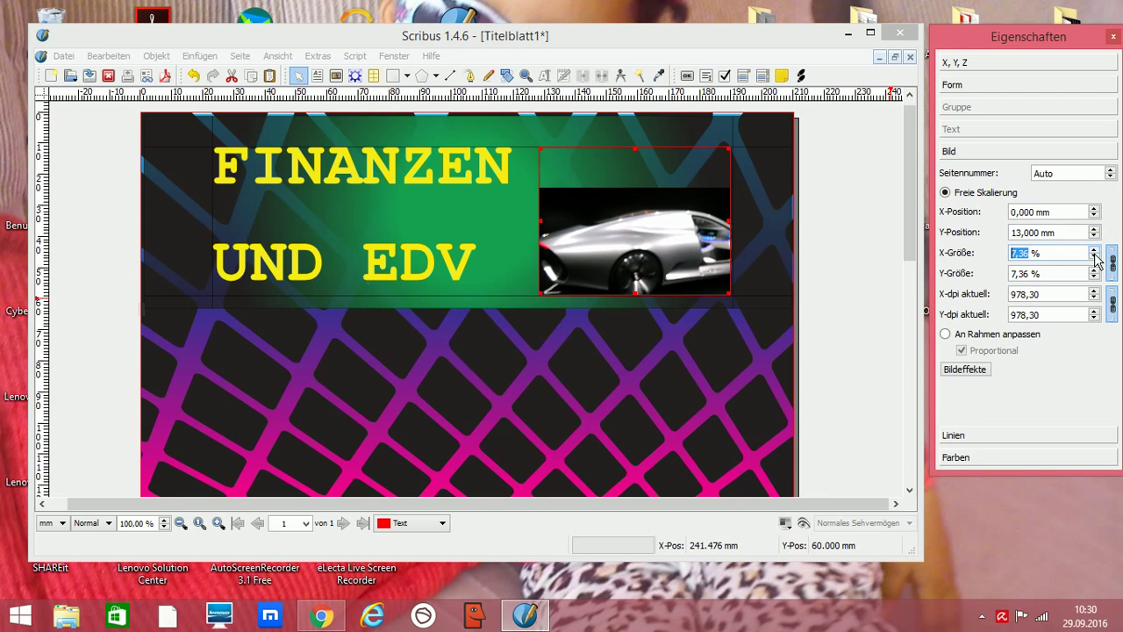
left_click(1093, 257)
left_click(1093, 256)
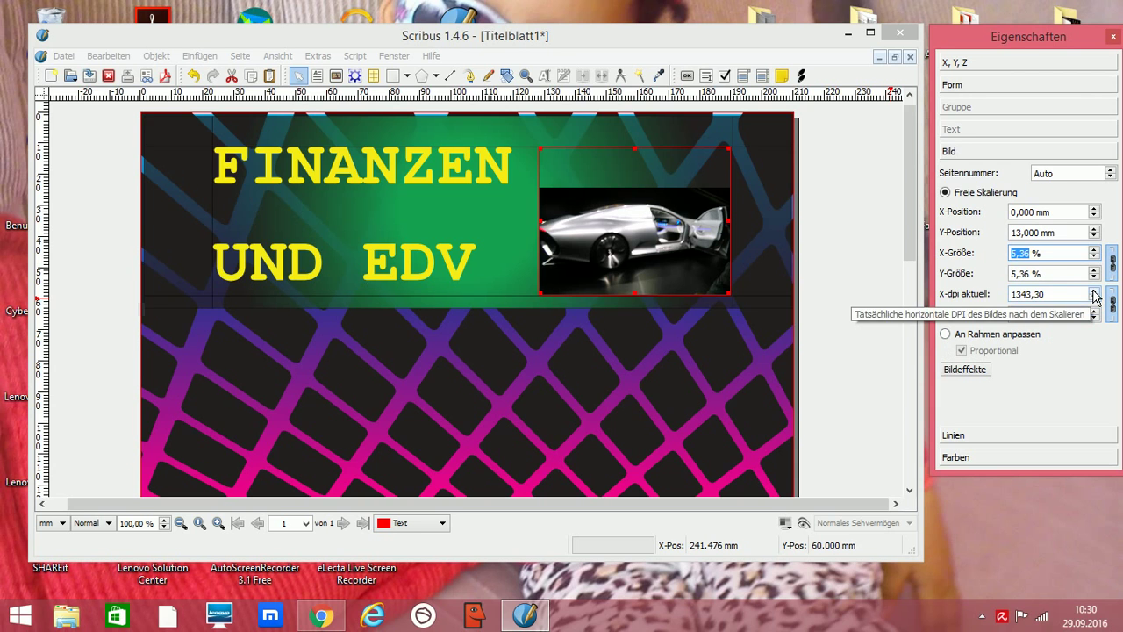
- Raise the picture's actual X-dpi to 1345,30, and switch the picture back to proportional fitting to the frame
left_click(1093, 290)
left_click(1093, 291)
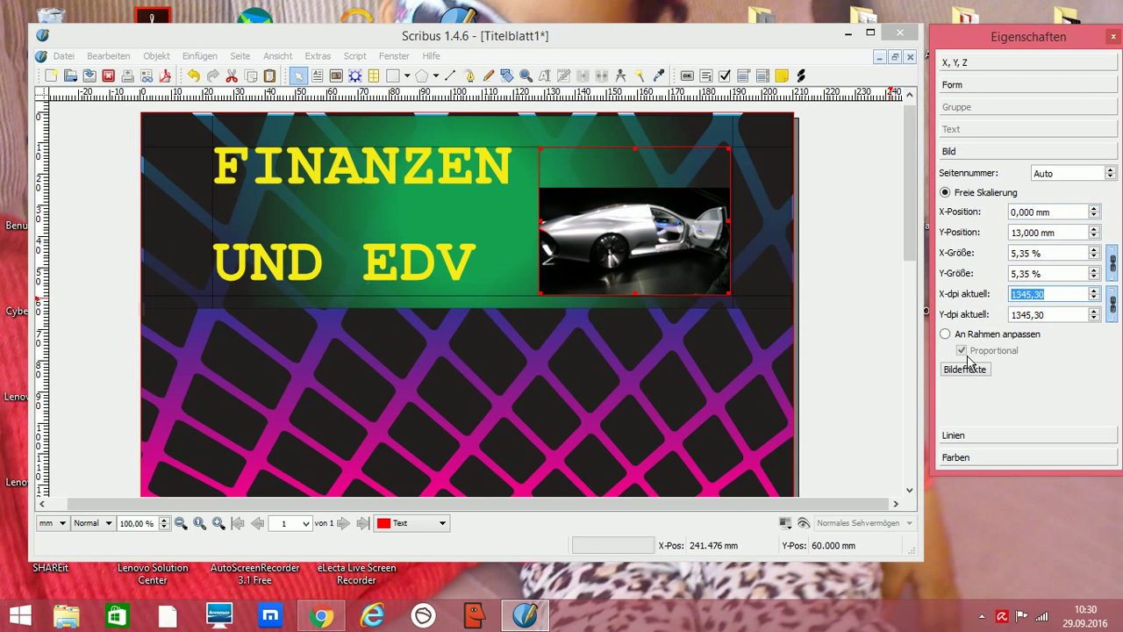
left_click(945, 334)
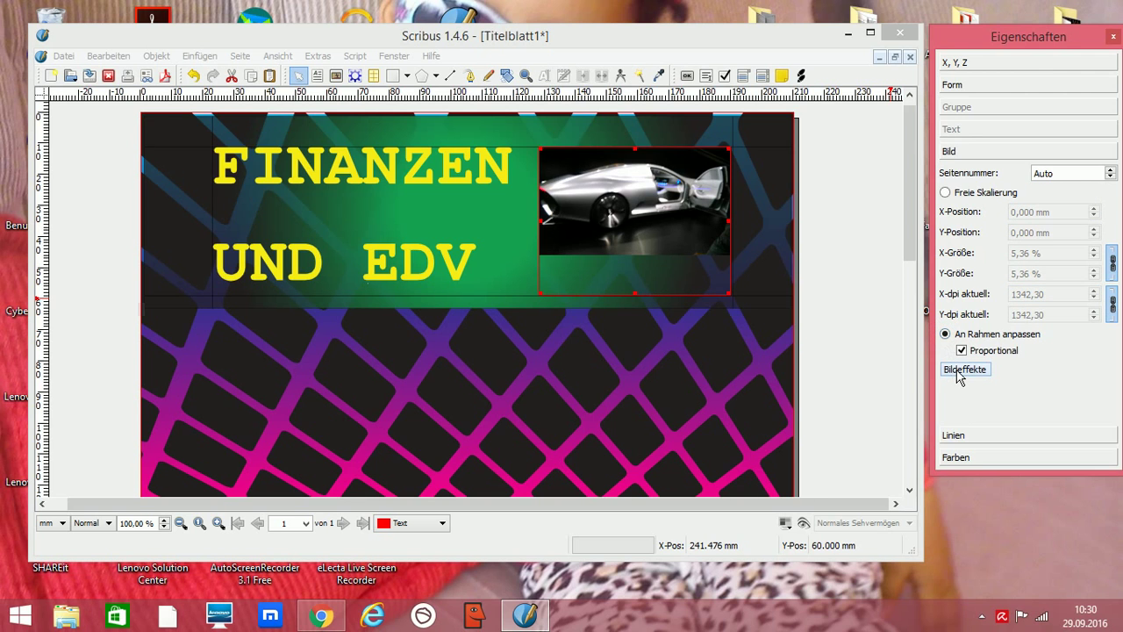
- Apply the Helligkeit image effect to the car picture with a value of -76
left_click(960, 372)
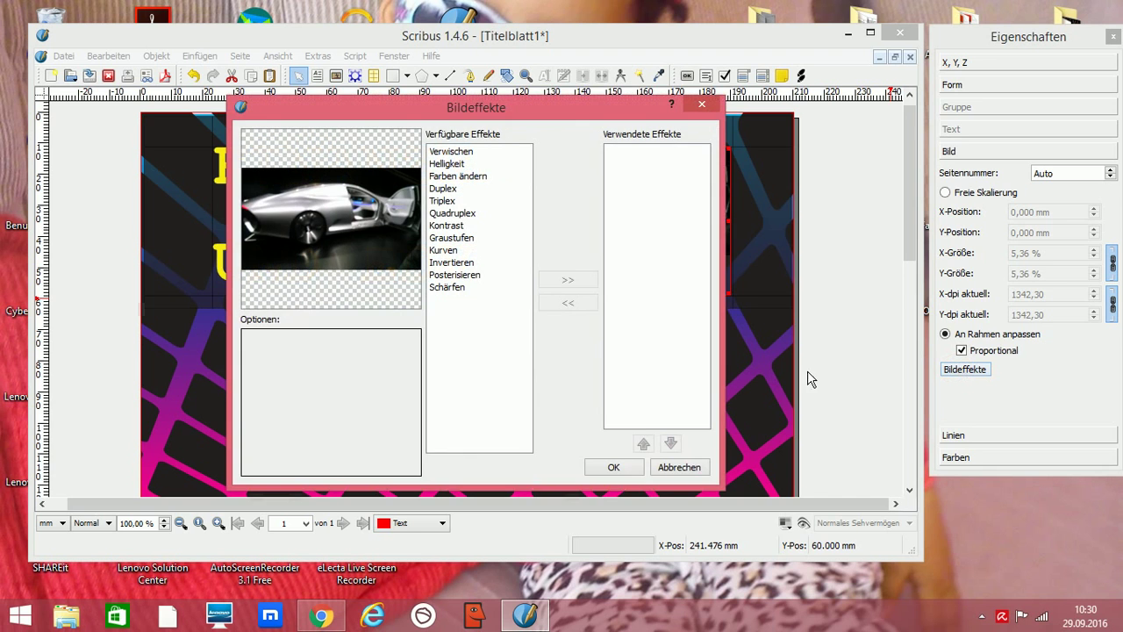
left_click(461, 165)
left_click(565, 279)
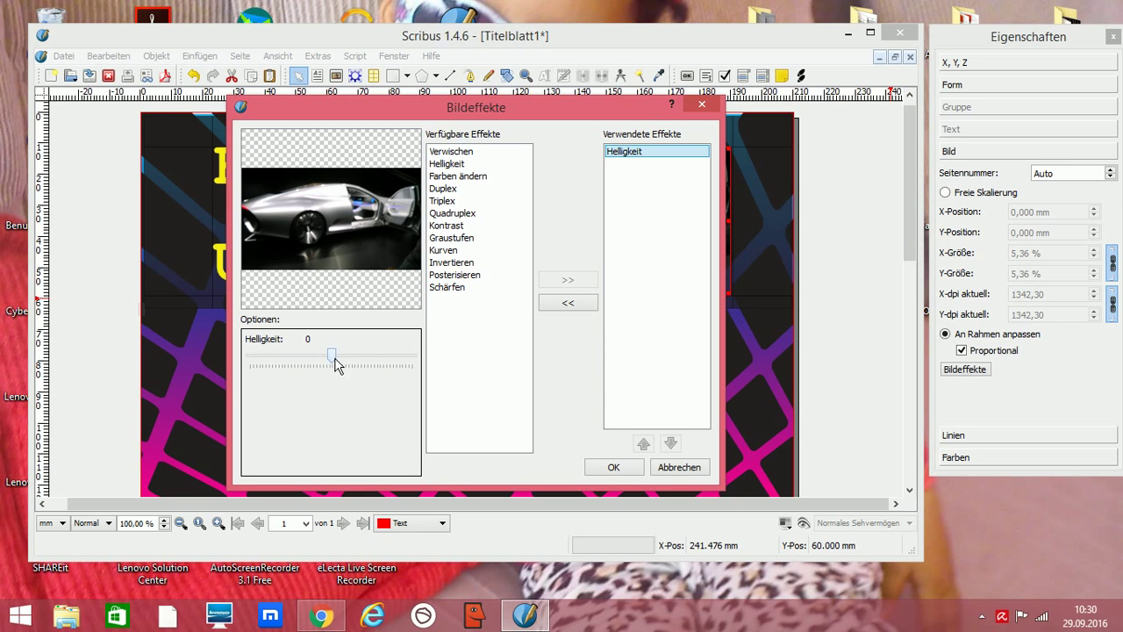
left_click_drag(332, 355, 308, 361)
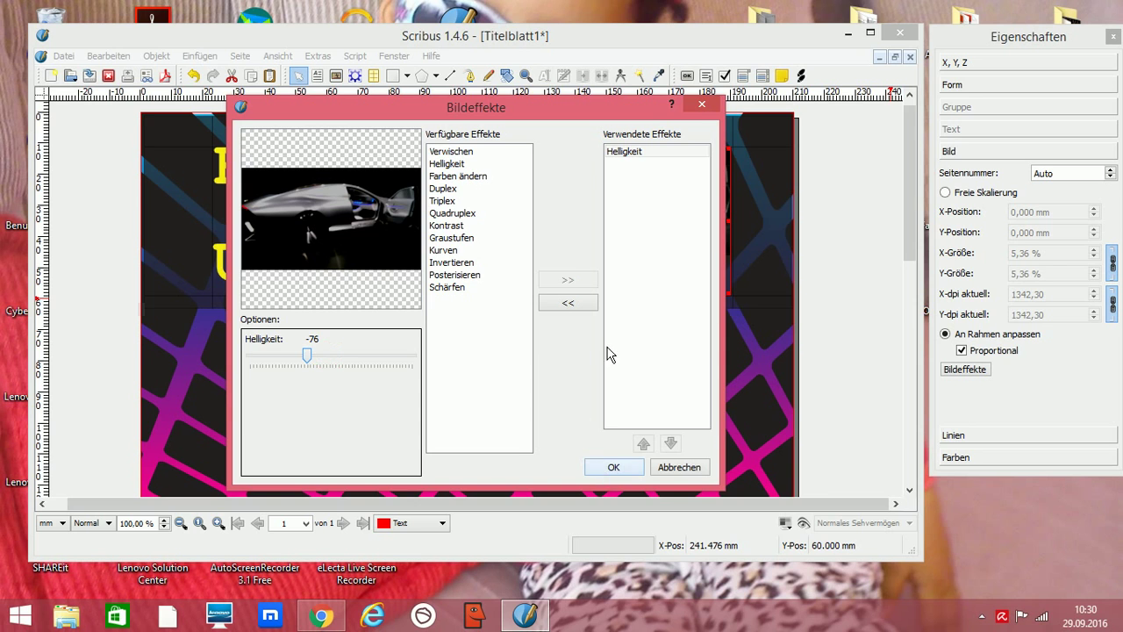
left_click(618, 469)
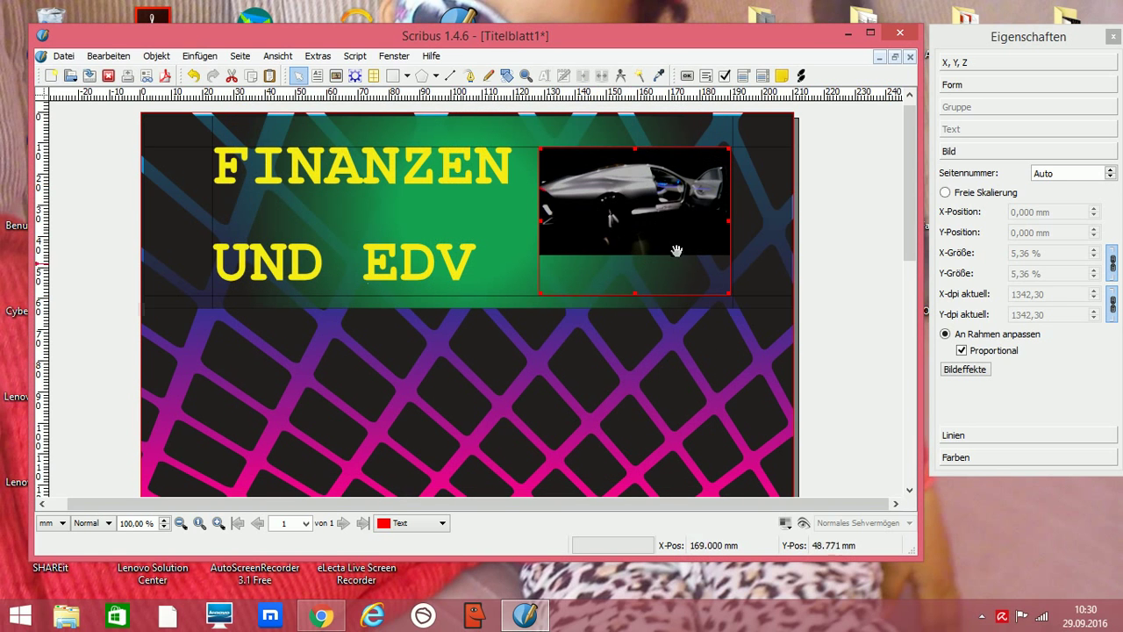
- Add the Farben ändern image effect to the car picture using the red colour FromSVG#ec222c
left_click(965, 369)
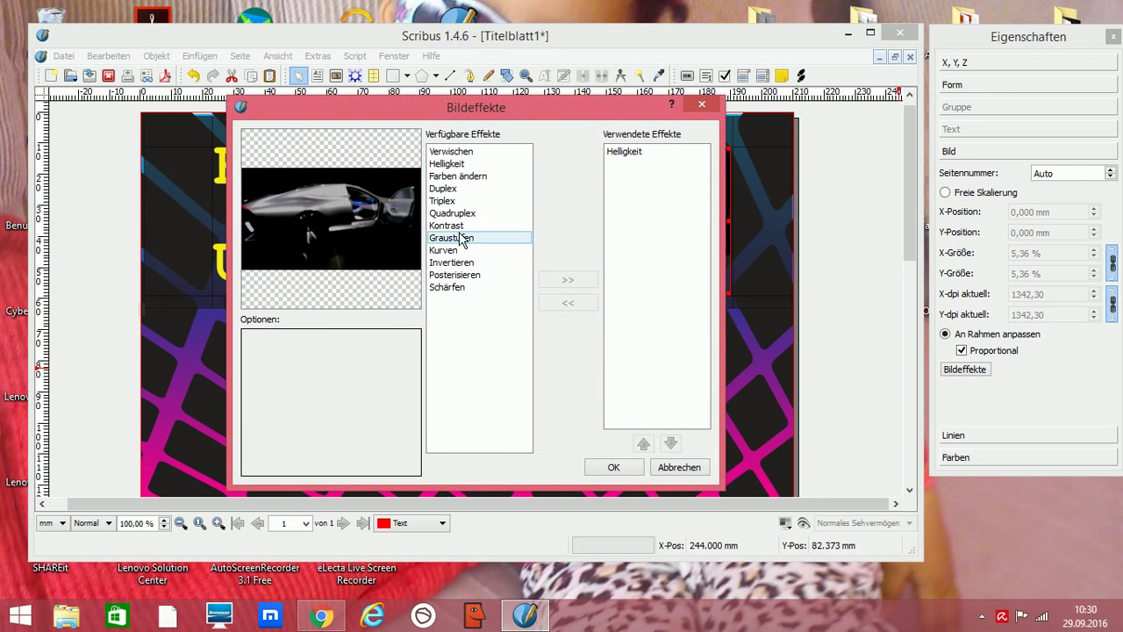
left_click(466, 178)
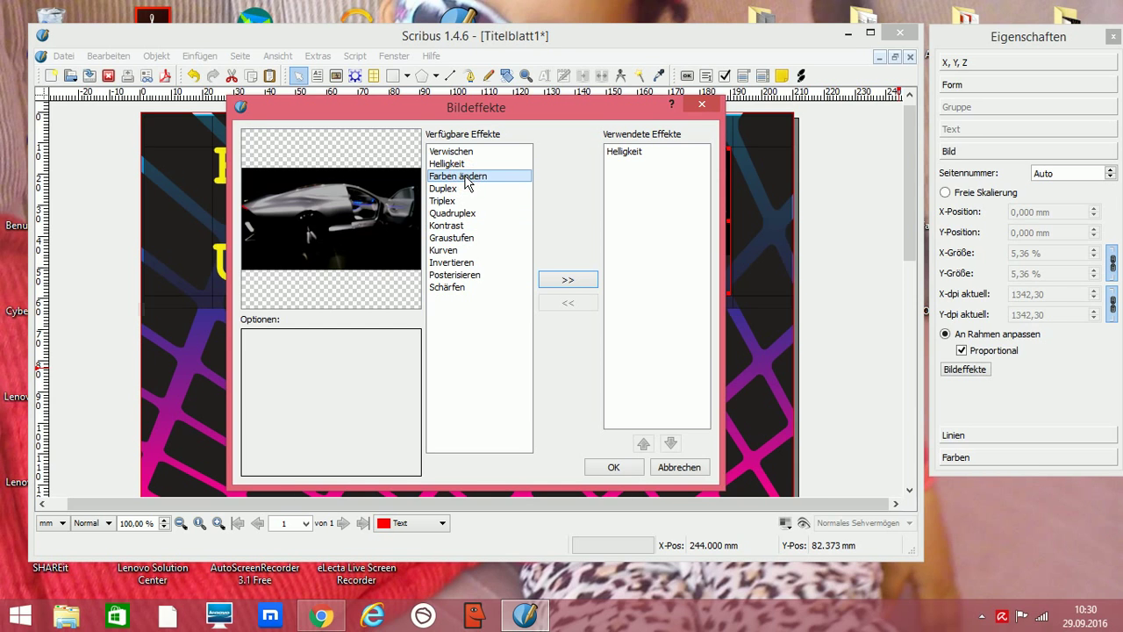
left_click(557, 282)
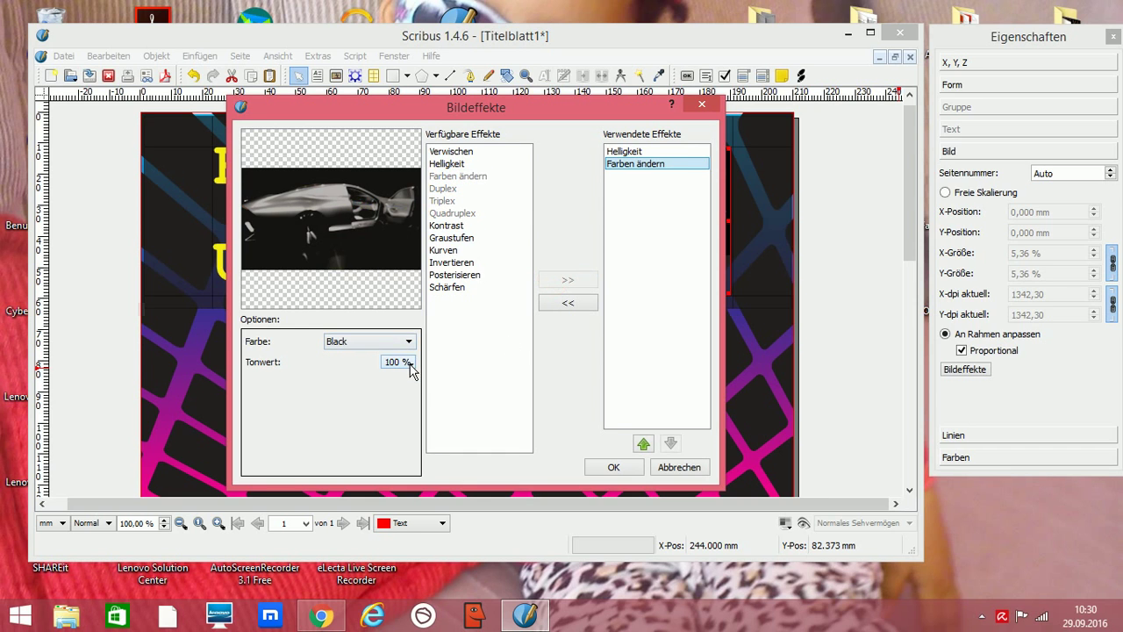
left_click(410, 345)
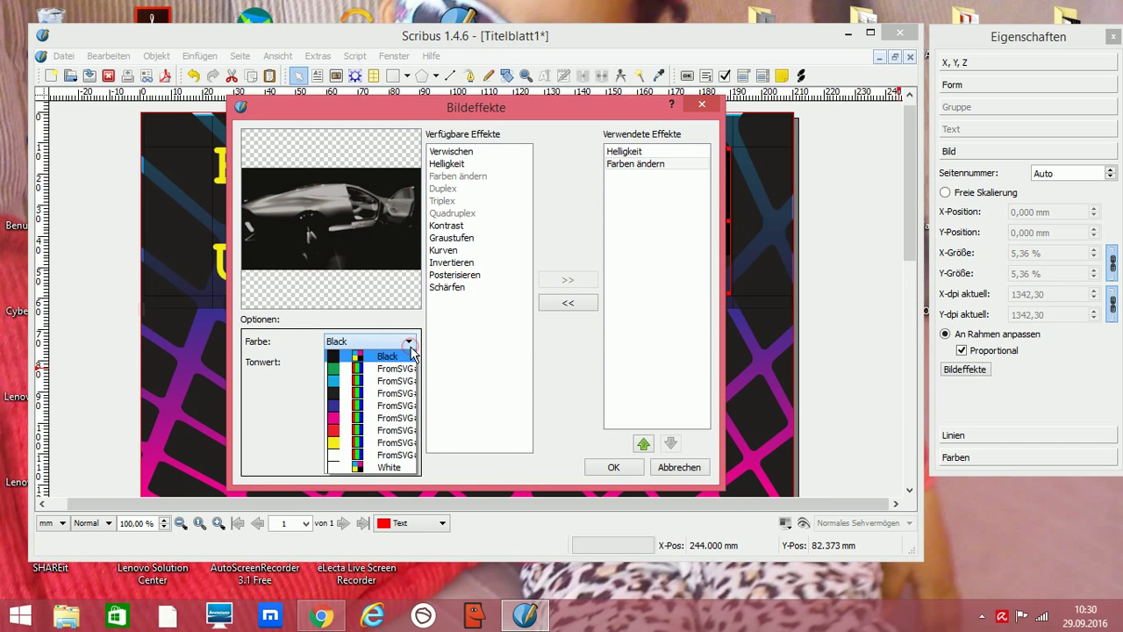
left_click(344, 436)
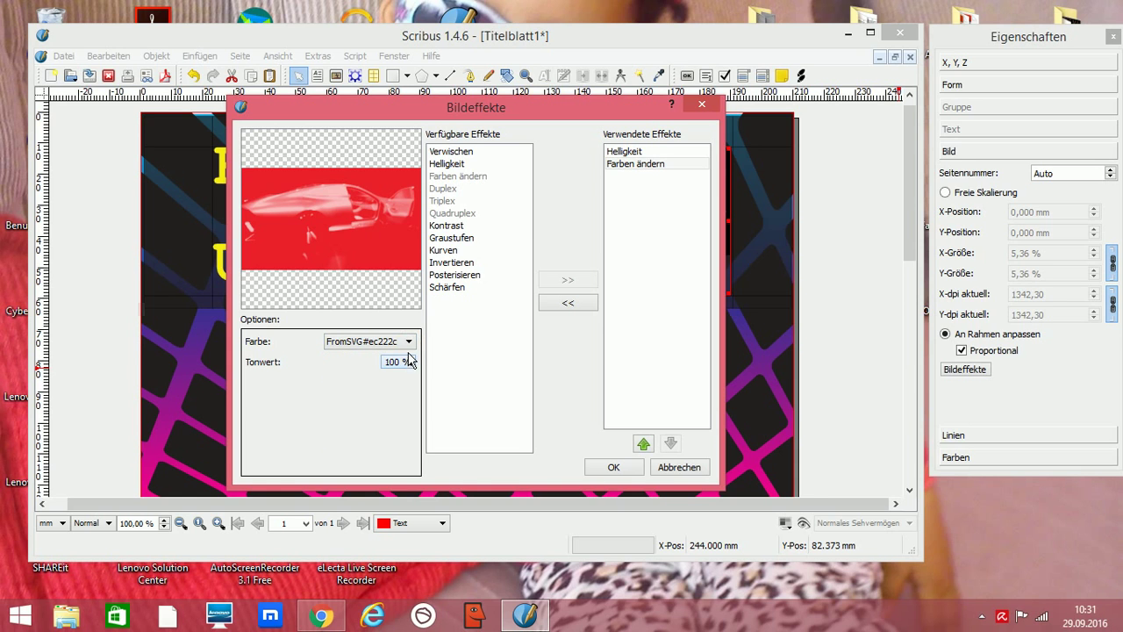
- Try yellow FromSVG#f7ed18, green FromSVG#16a152, white FromSVG#ffffff and light blue FromSVG#18abe3 as the Farben ändern colour
left_click(409, 343)
left_click(338, 442)
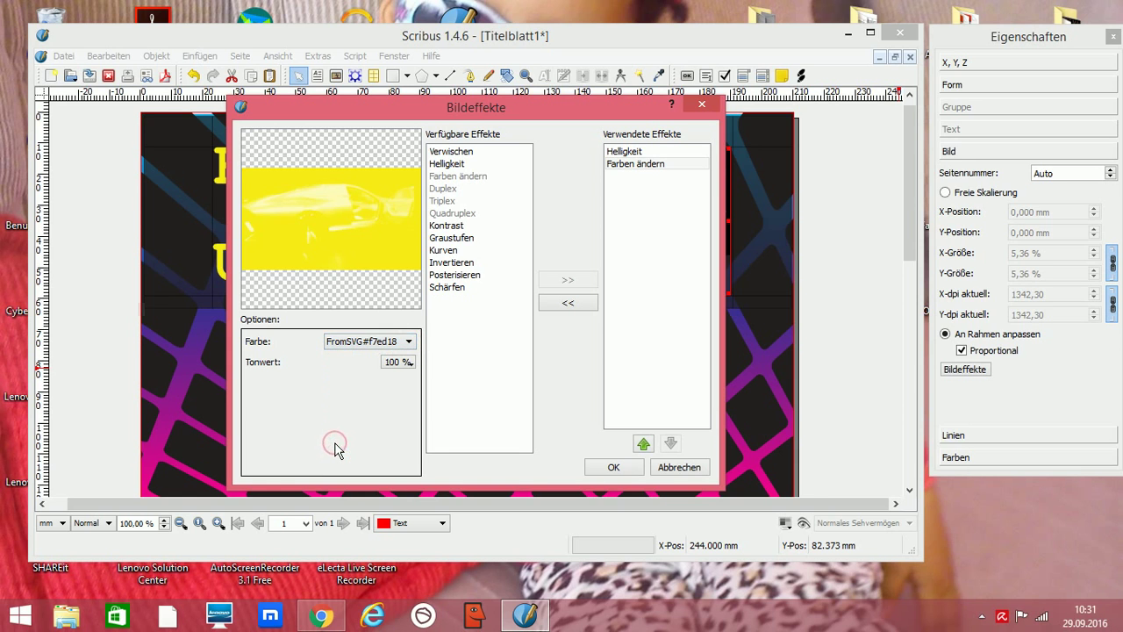
left_click(410, 342)
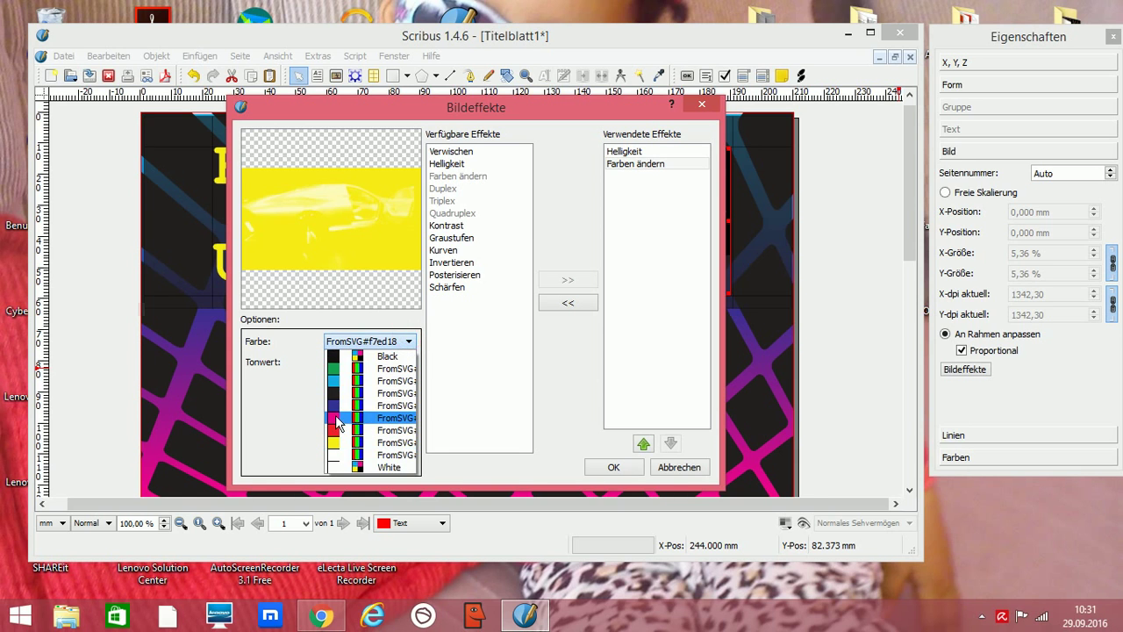
left_click(336, 369)
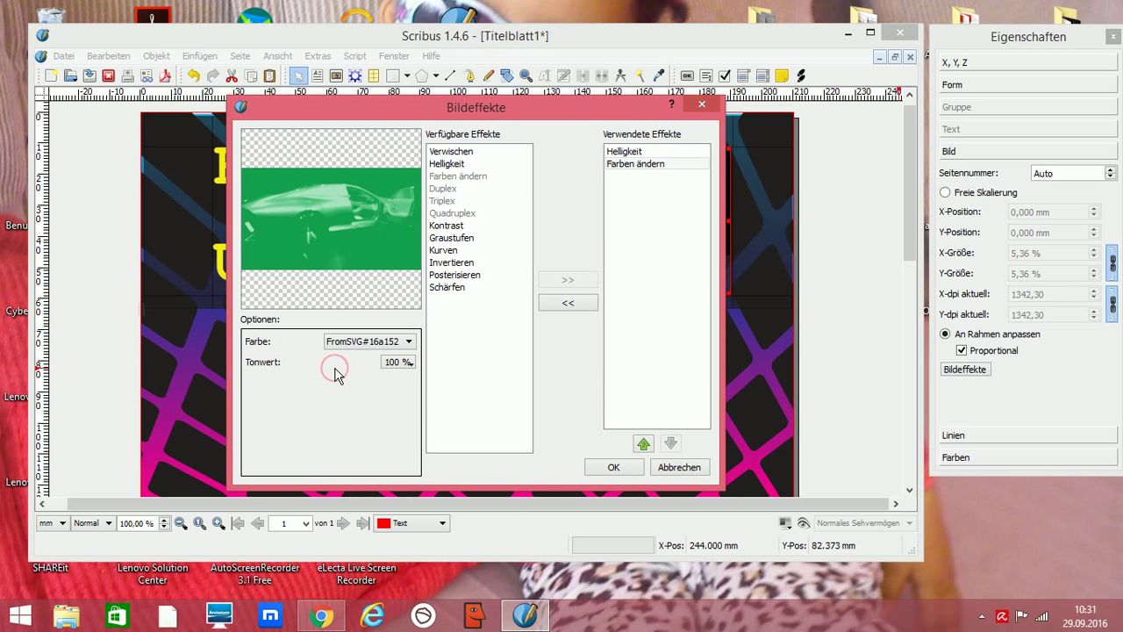
left_click(399, 342)
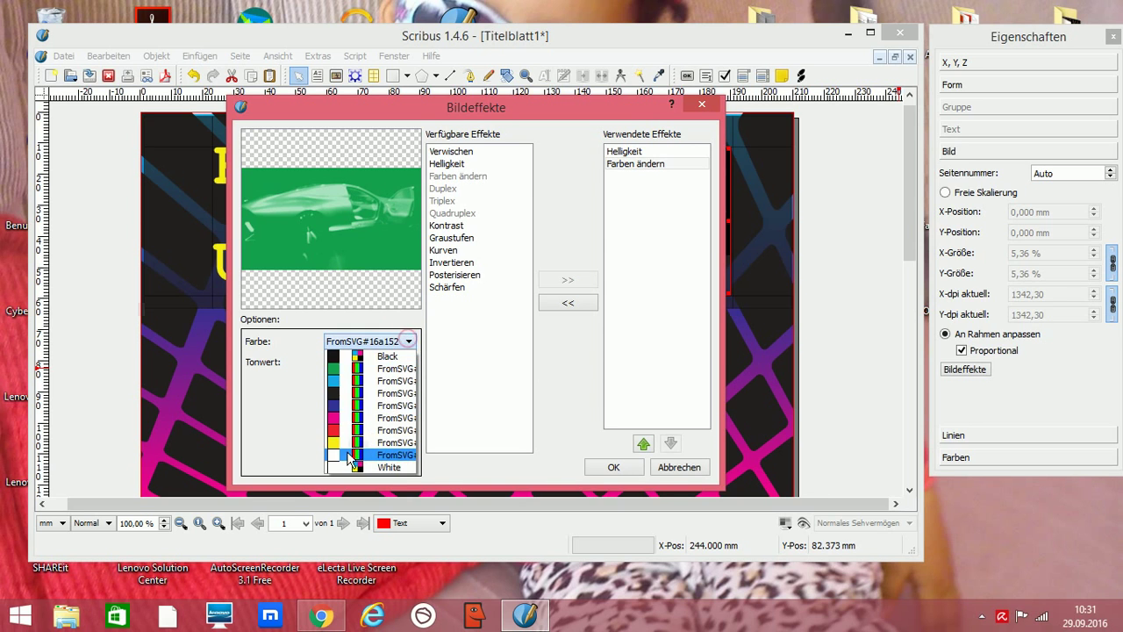
left_click(337, 457)
left_click(410, 342)
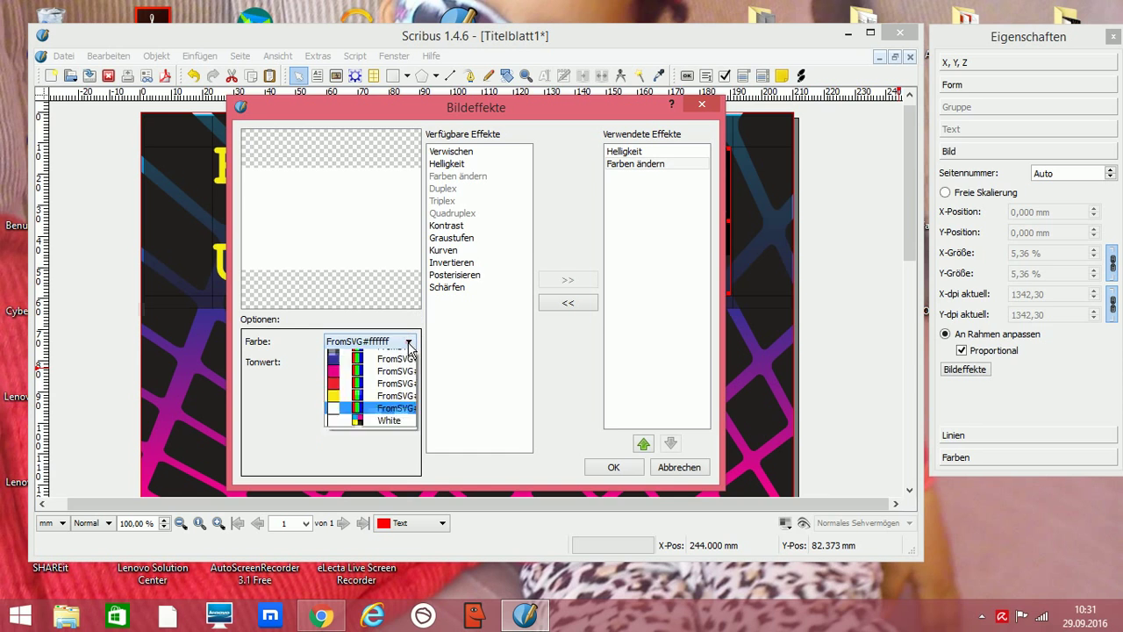
left_click(339, 382)
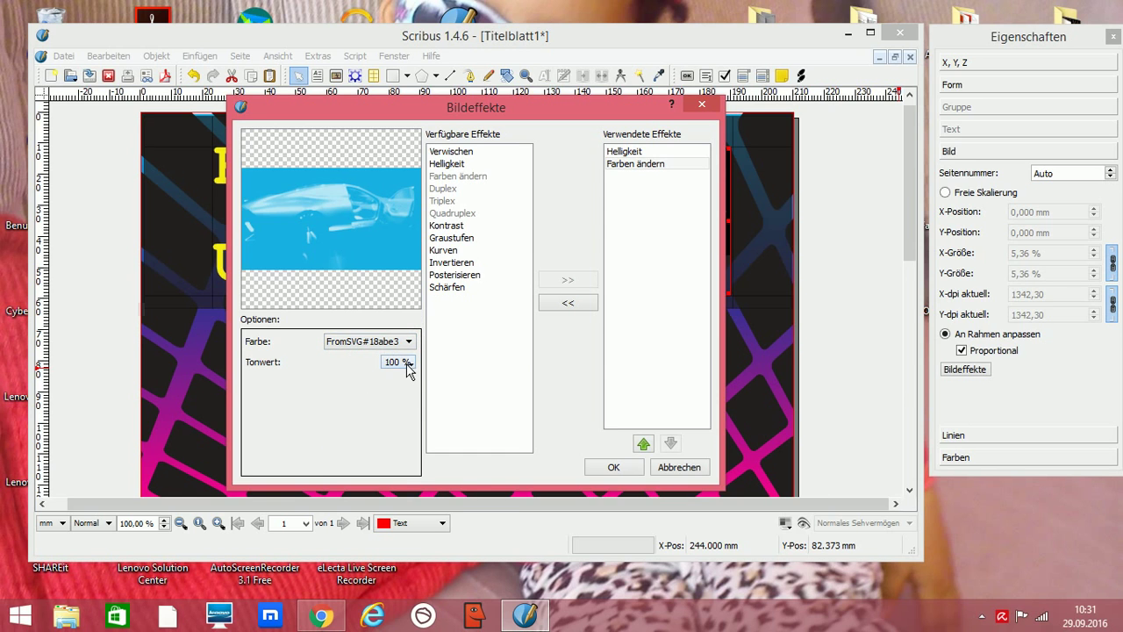
- Try Tonwert values of 50 %, 60 % and 10 % for the colour effect, and discard these effect changes
left_click(409, 368)
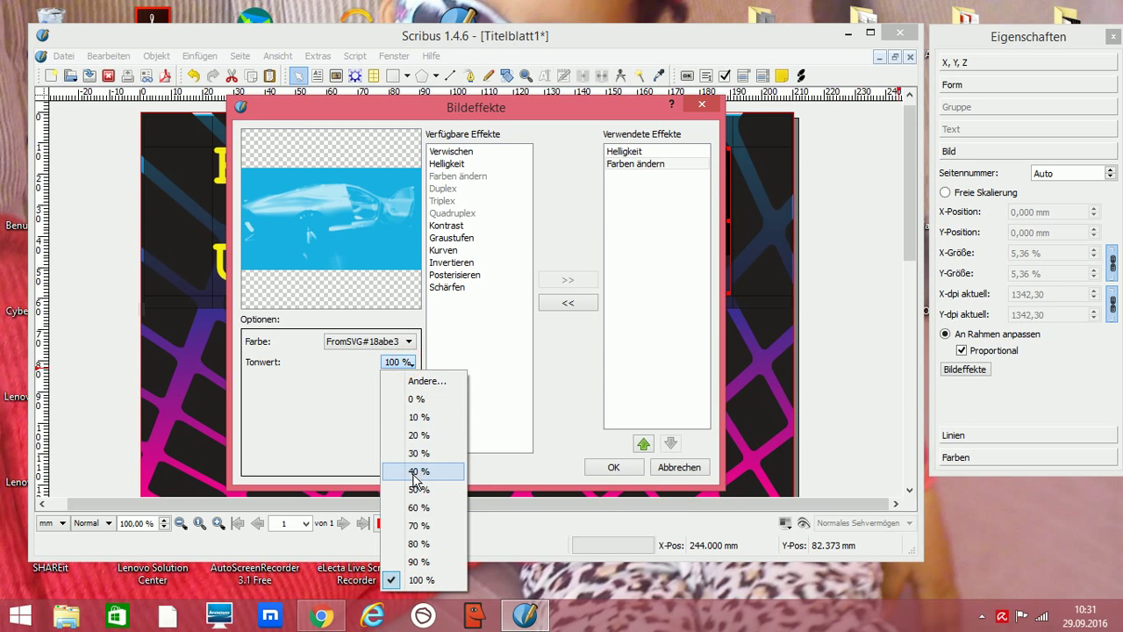
left_click(418, 497)
left_click(407, 364)
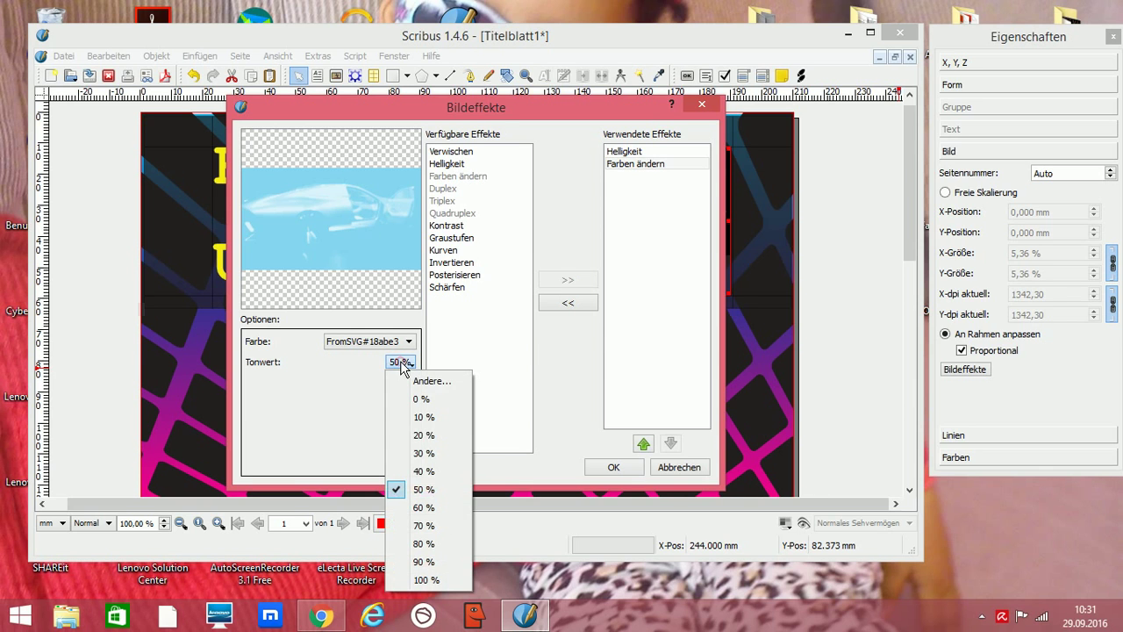
left_click(418, 509)
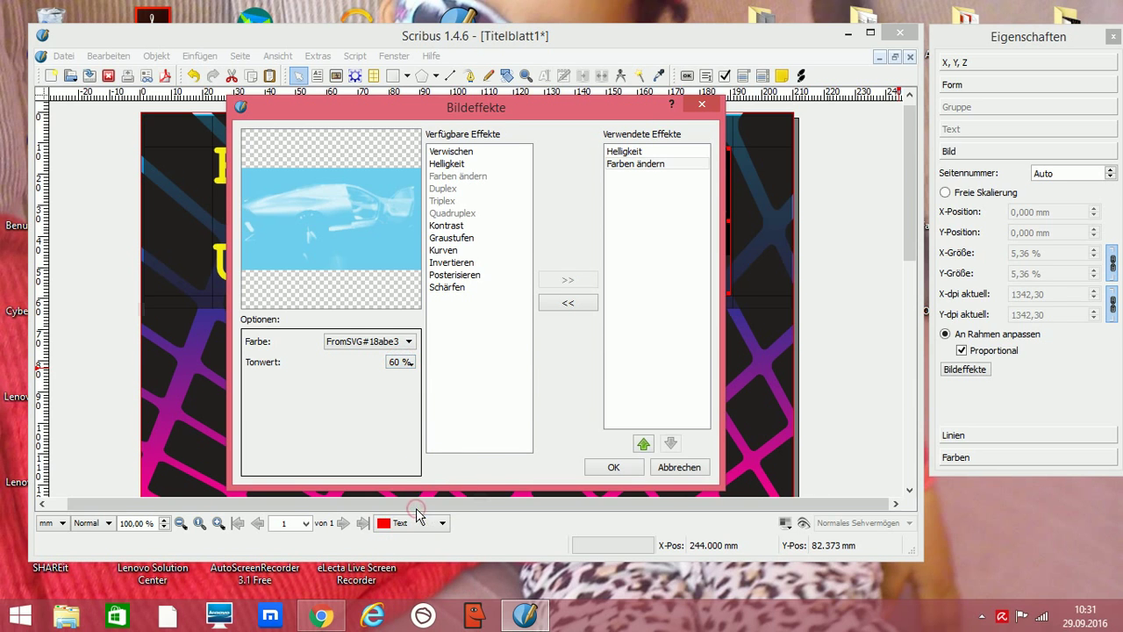
left_click(407, 363)
left_click(436, 420)
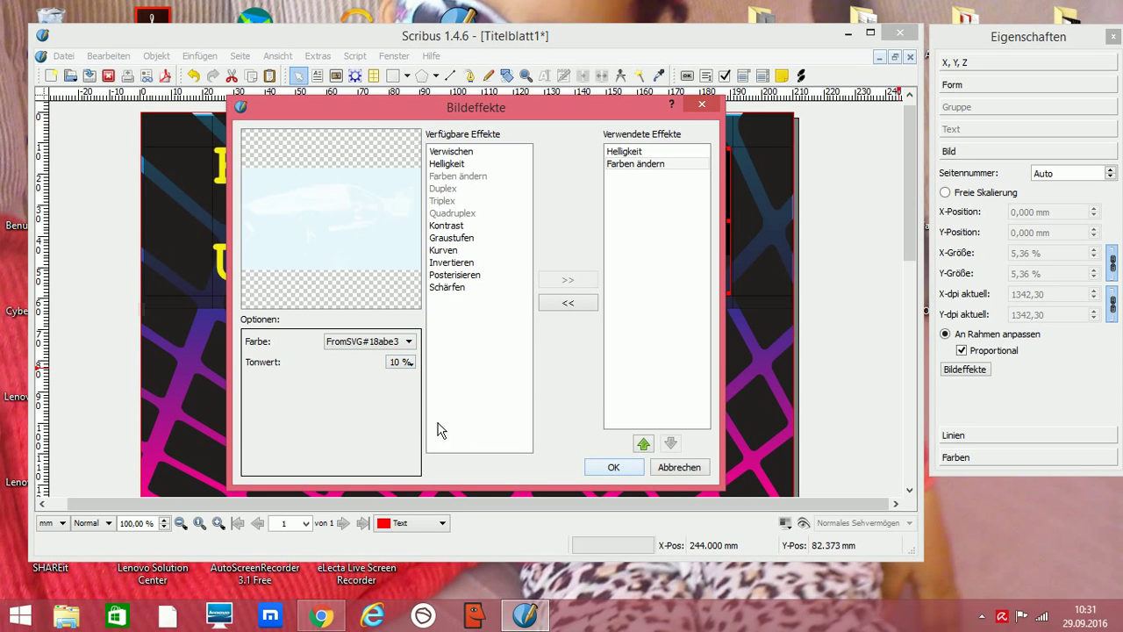
left_click(679, 467)
left_click(561, 375)
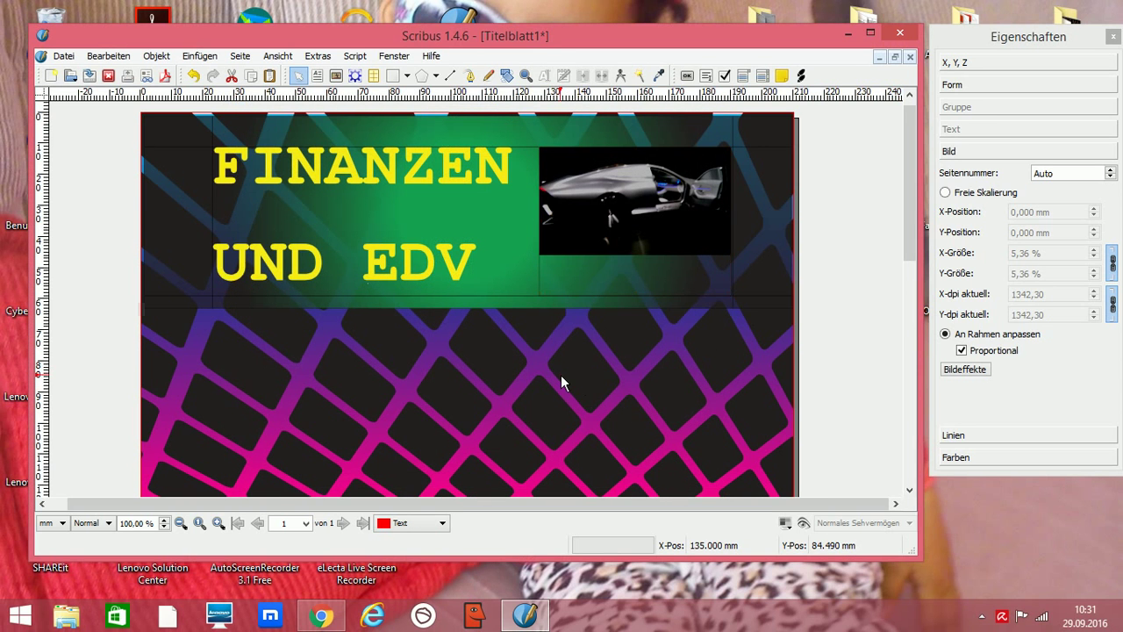